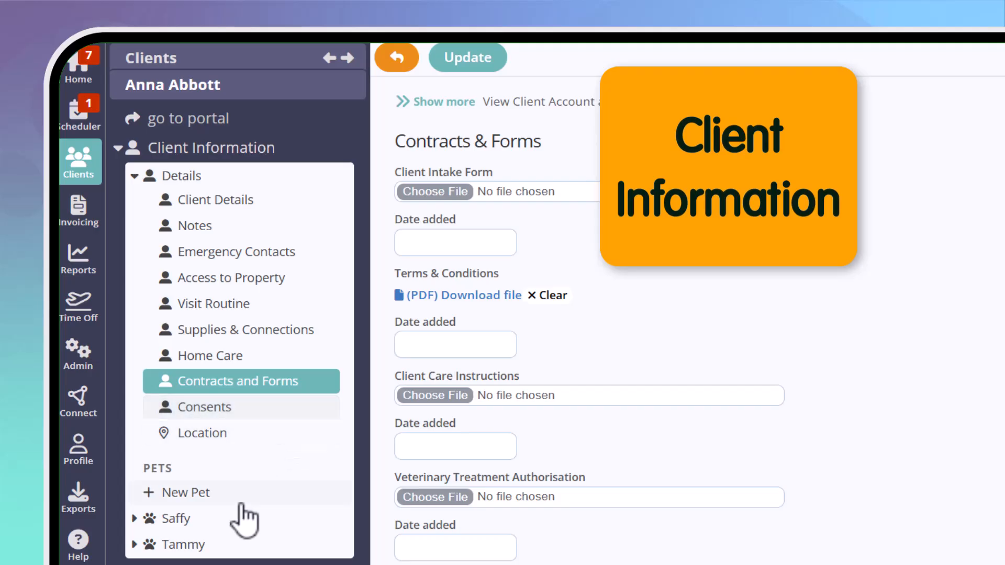
- Look through Saffy's pet information pages in the client record, including Pet Details
{"action": "left_click", "coordinate": [177, 520]}
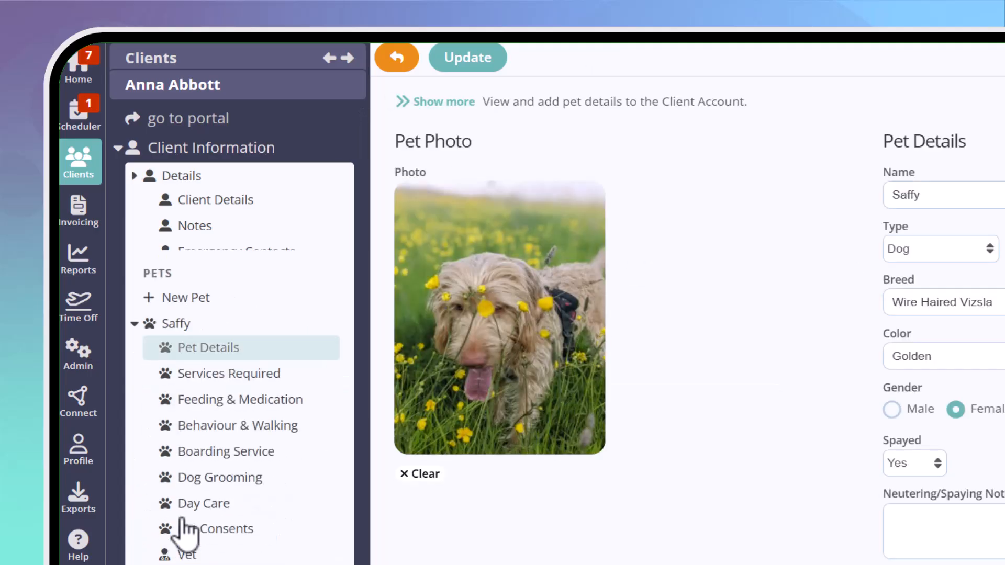
{"action": "left_click", "coordinate": [286, 339]}
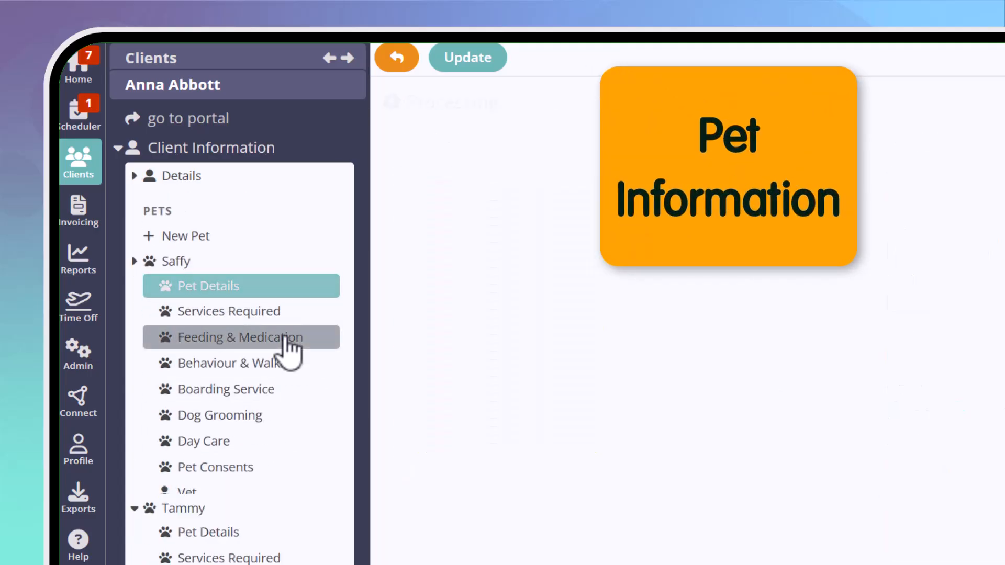
{"action": "left_click", "coordinate": [297, 367]}
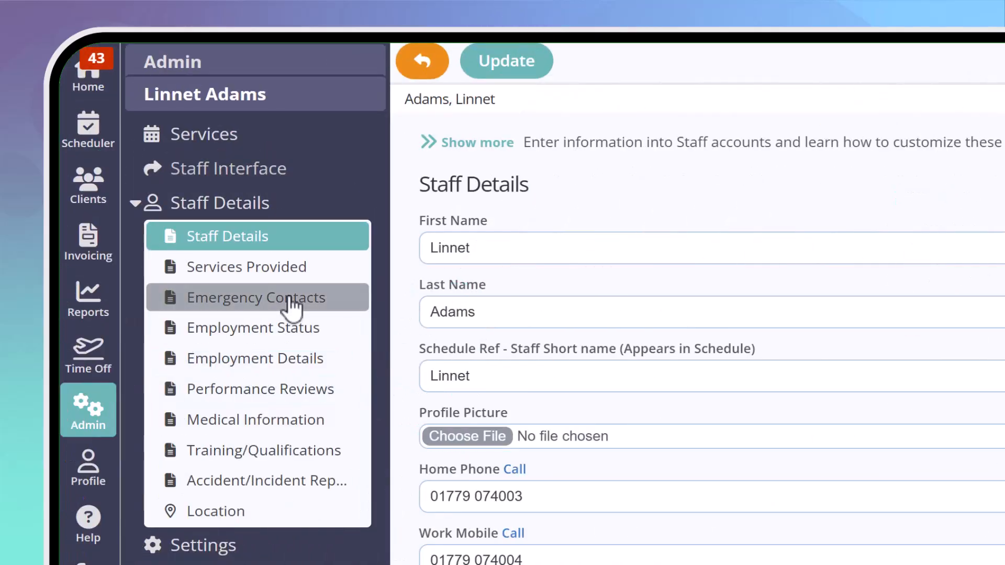
- Review the staff member's information pages, from Emergency Contacts and Employment Status through Performance Reviews and Training/Qualifications to the accident/incident reports
{"action": "left_click", "coordinate": [288, 299]}
{"action": "left_click", "coordinate": [297, 328]}
{"action": "left_click", "coordinate": [301, 369]}
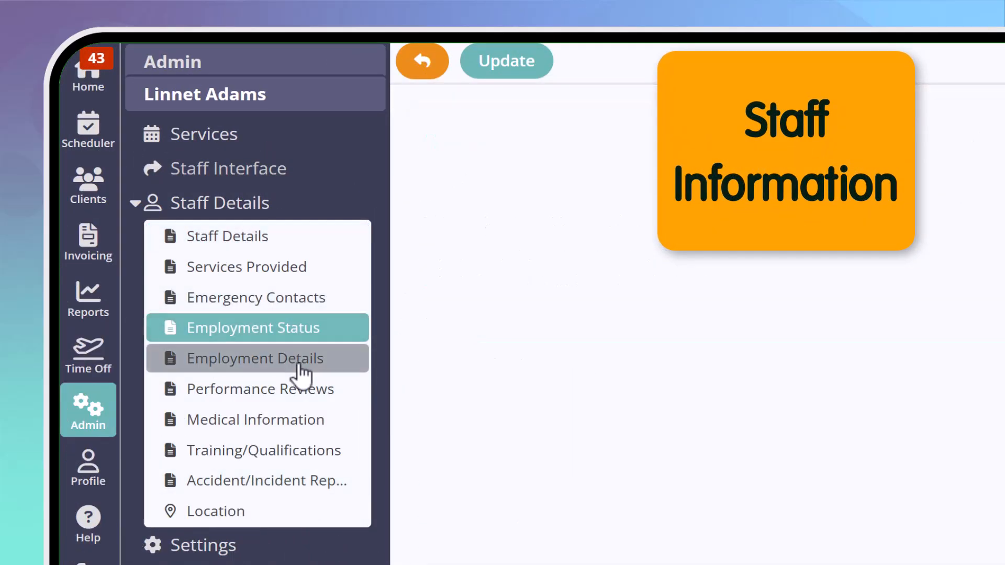
{"action": "left_click", "coordinate": [294, 398]}
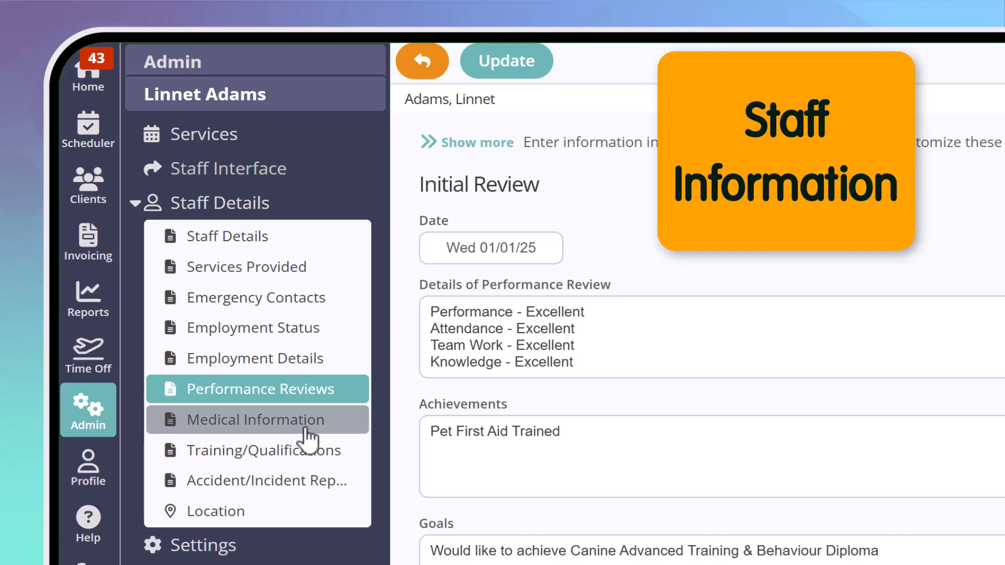
{"action": "left_click", "coordinate": [305, 427]}
{"action": "left_click", "coordinate": [301, 457]}
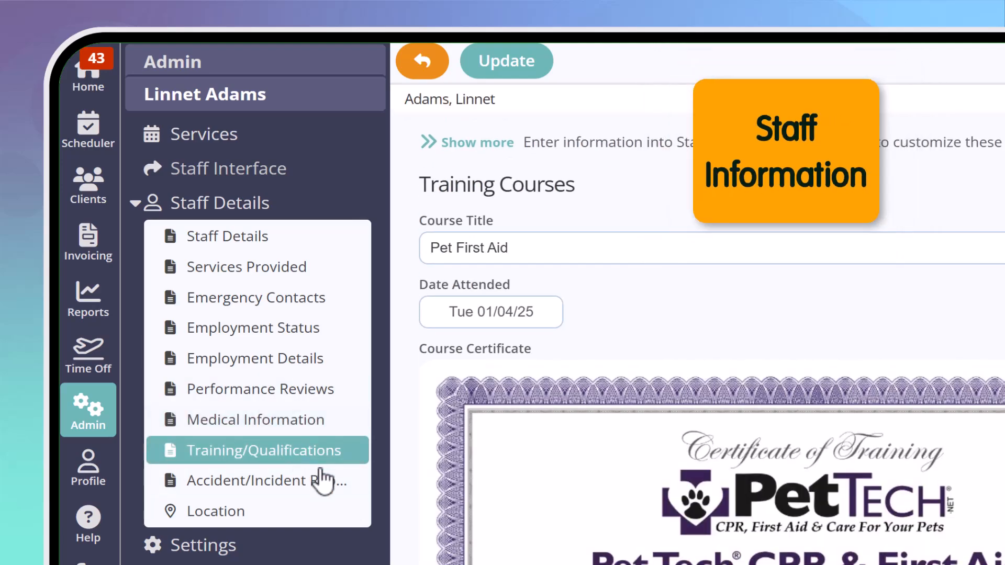
{"action": "left_click", "coordinate": [315, 481]}
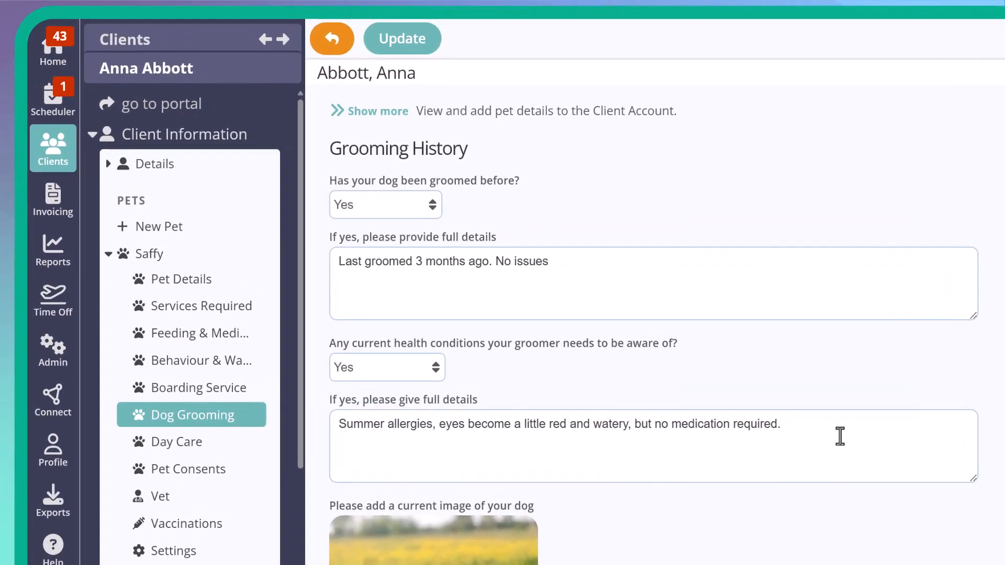
- Look over the Grooming History and Grooming Report sections on Saffy's Dog Grooming page
{"action": "scroll", "coordinate": [840, 436], "scroll_direction": "down", "scroll_amount": 3}
{"action": "scroll", "coordinate": [840, 436], "scroll_direction": "down", "scroll_amount": 10}
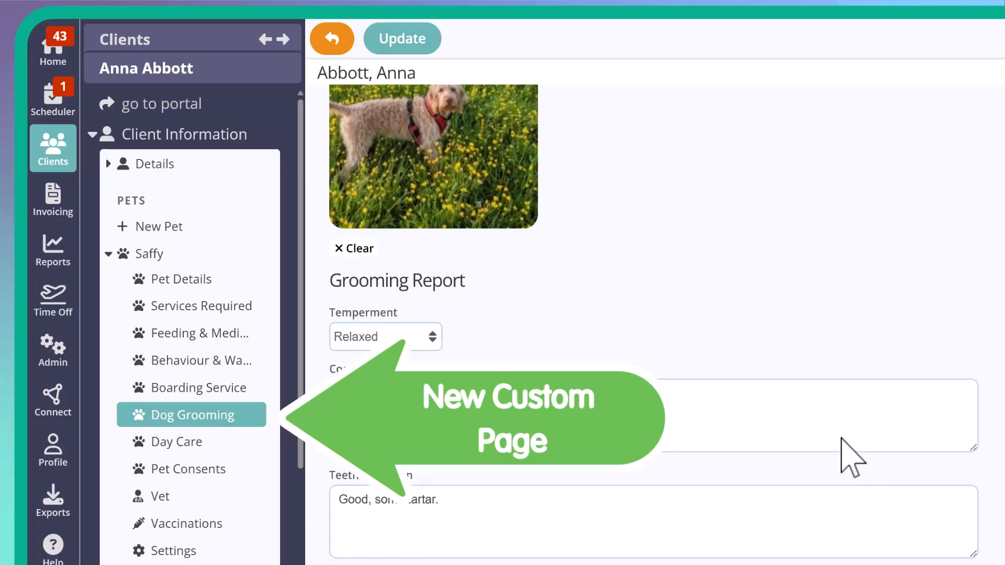
{"action": "scroll", "coordinate": [852, 457], "scroll_direction": "down", "scroll_amount": 8}
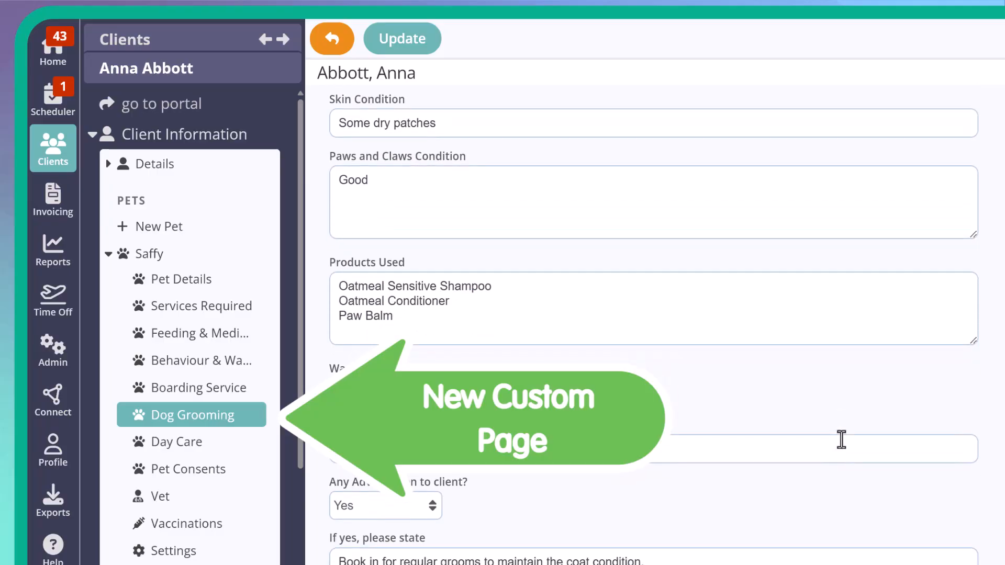
{"action": "scroll", "coordinate": [840, 440], "scroll_direction": "up", "scroll_amount": 8}
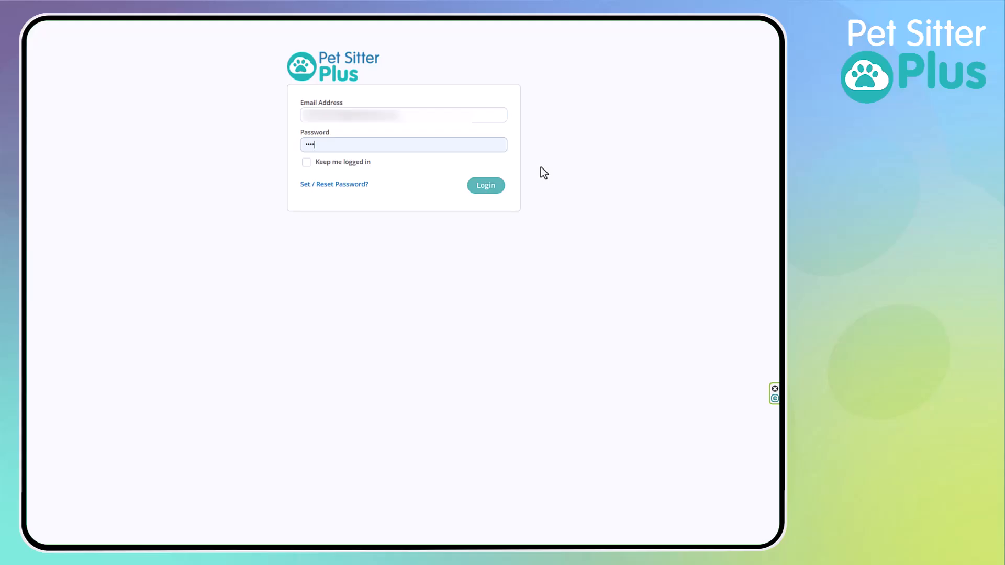
- Log in to the account with the option to stay logged in enabled
{"action": "left_click", "coordinate": [306, 162]}
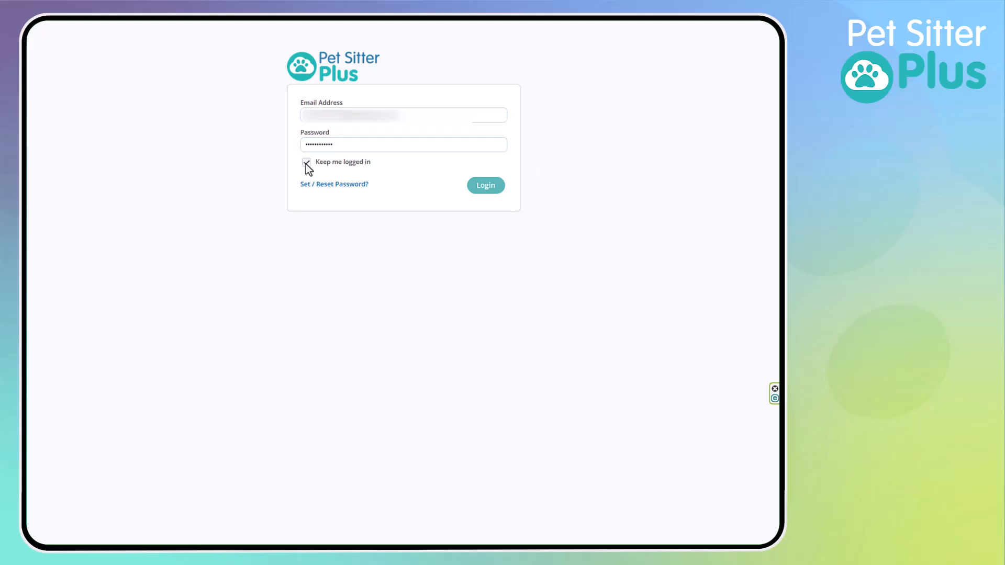
{"action": "left_click", "coordinate": [485, 187]}
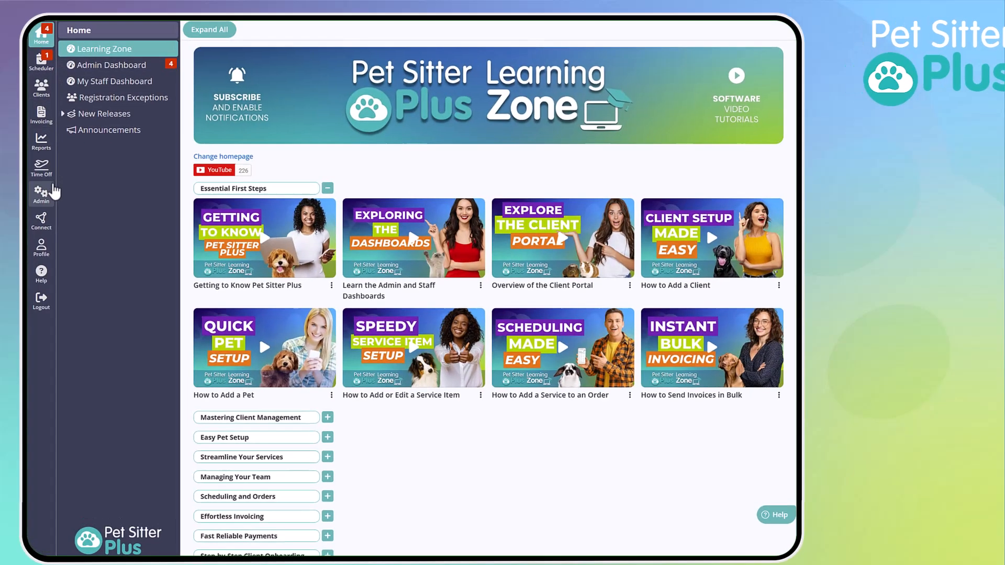
- Open the custom fields setup for pet records in the administration area
{"action": "left_click", "coordinate": [53, 190]}
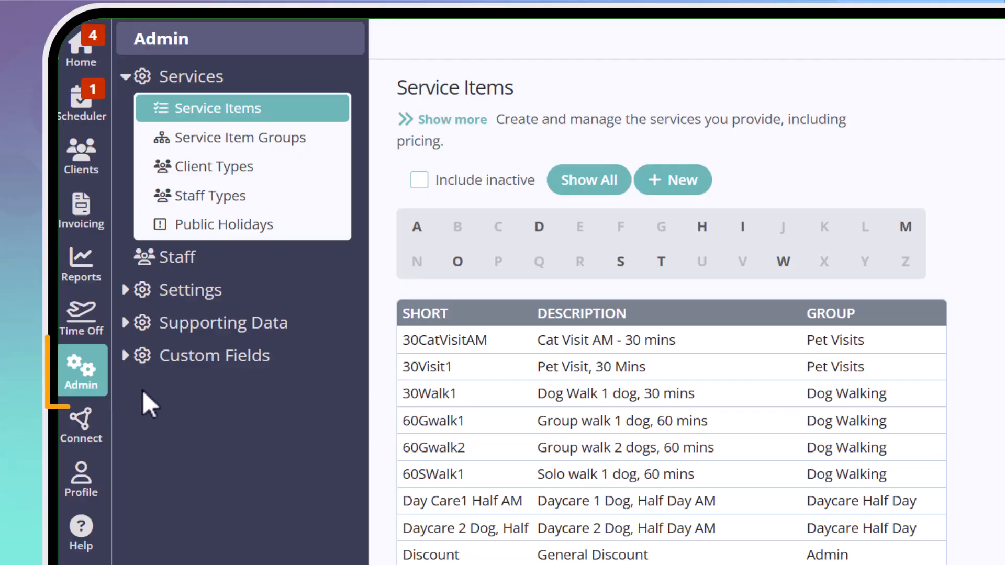
{"action": "left_click", "coordinate": [343, 355]}
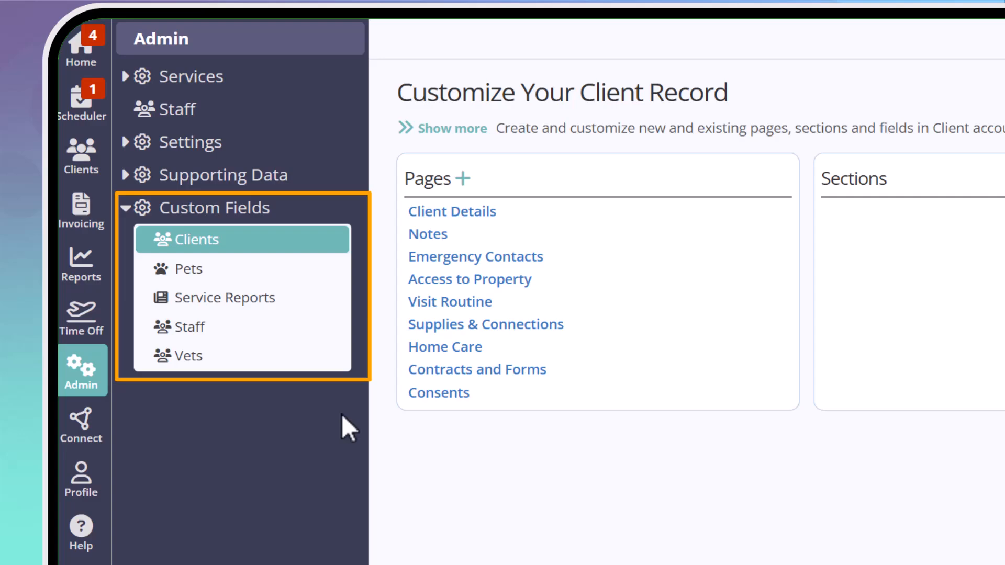
{"action": "left_click", "coordinate": [188, 268]}
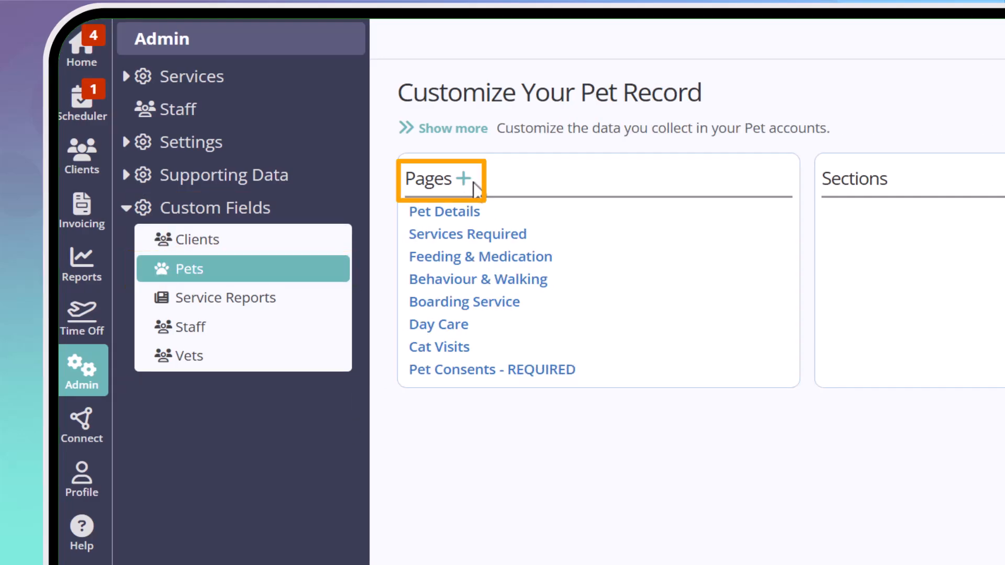
- Create a new pet record page named Dog Grooming
{"action": "left_click", "coordinate": [468, 183]}
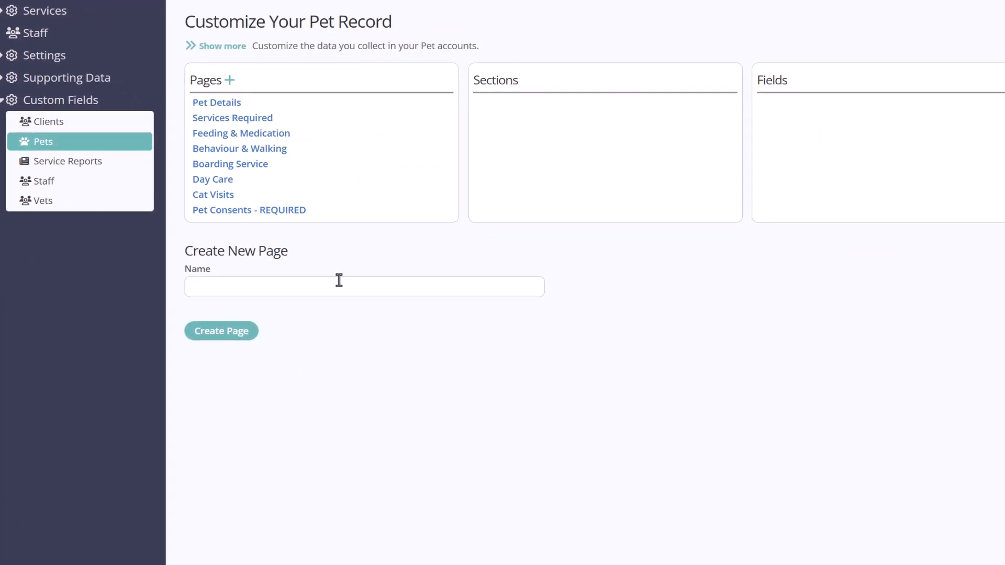
{"action": "left_click", "coordinate": [337, 284]}
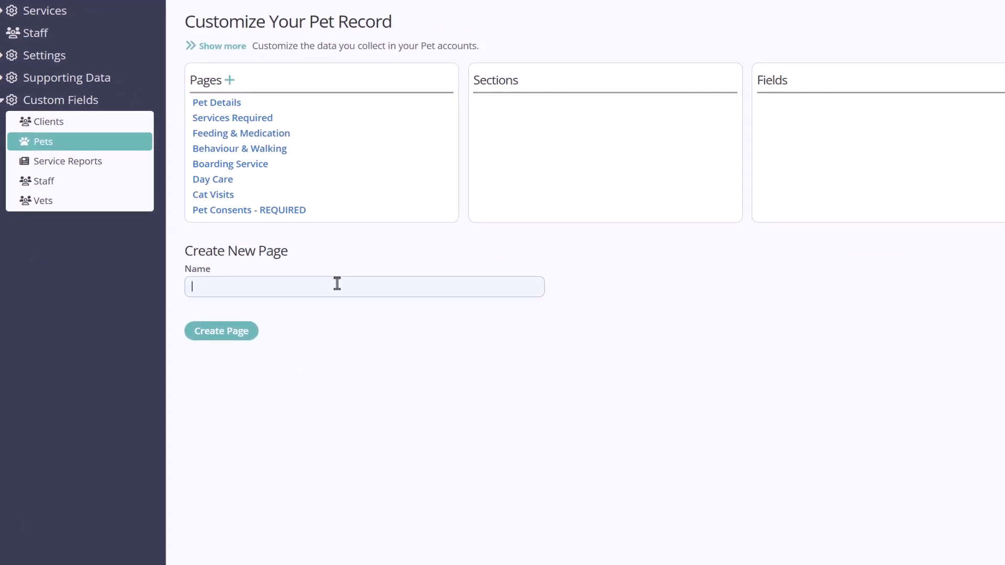
{"action": "type", "text": "Do"}
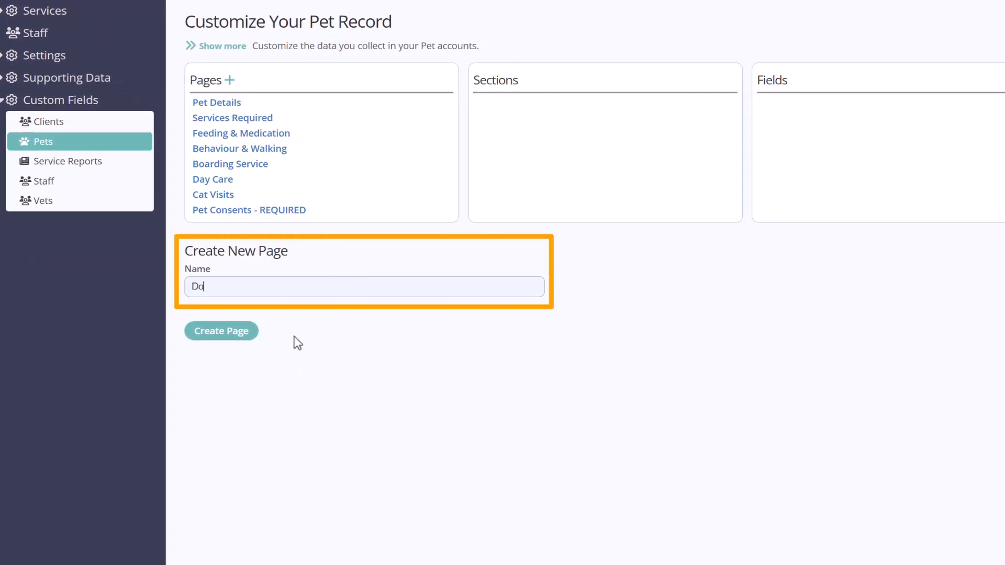
{"action": "type", "text": "g Grooming"}
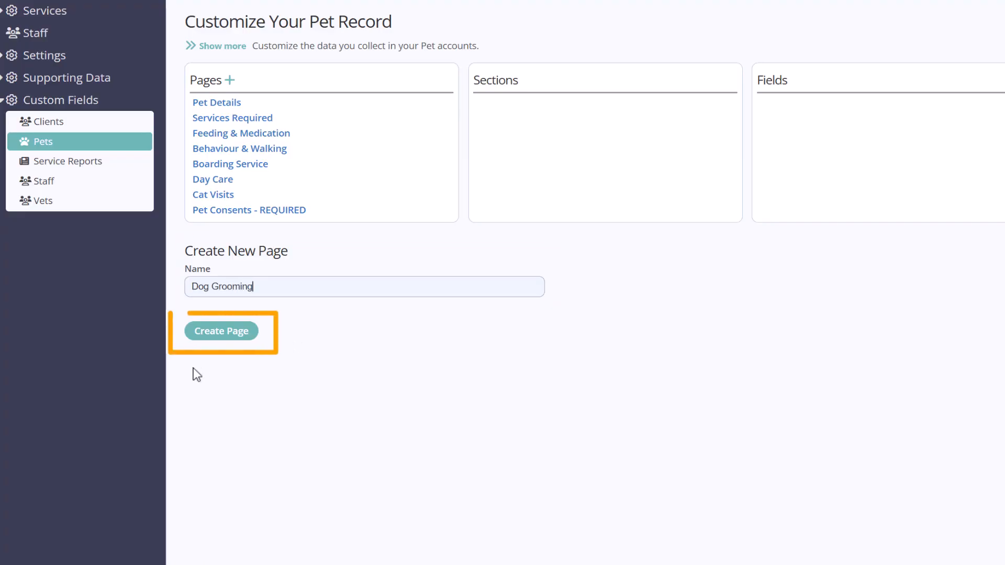
{"action": "left_click", "coordinate": [224, 335]}
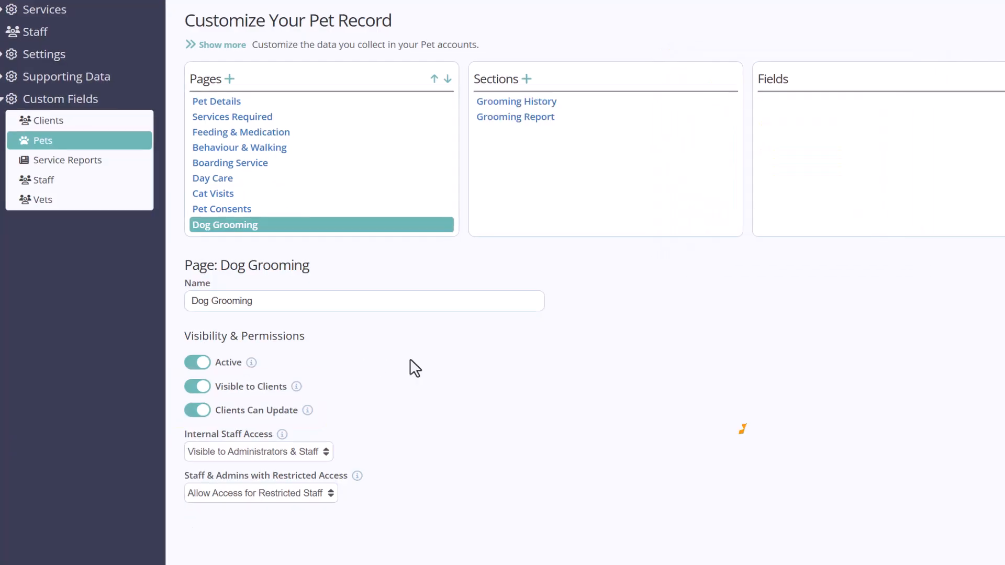
- Read the help notes for the Dog Grooming page's Active, Visible to Clients and Clients Can Update settings
{"action": "left_click", "coordinate": [252, 364]}
{"action": "left_click", "coordinate": [296, 439]}
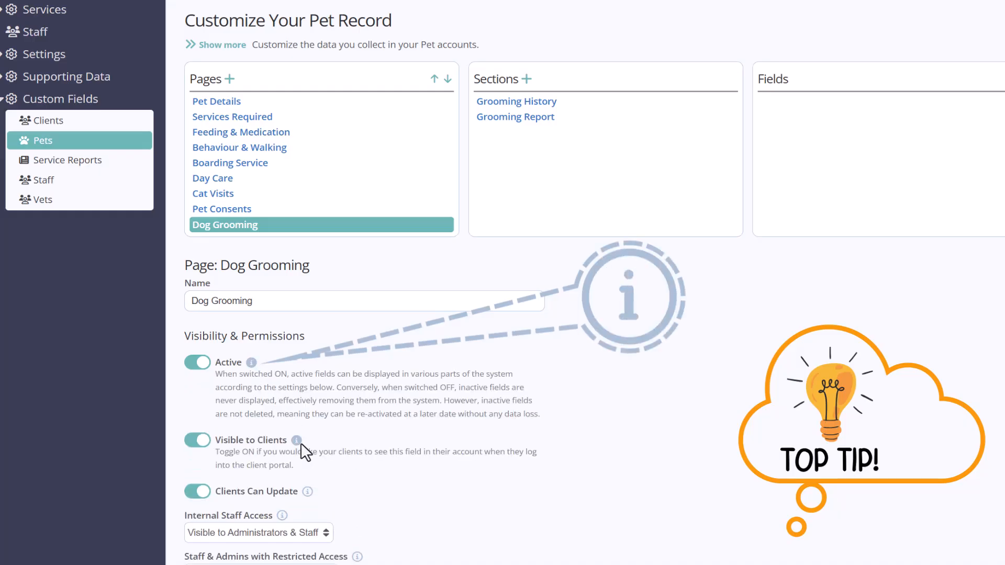
{"action": "left_click", "coordinate": [308, 492]}
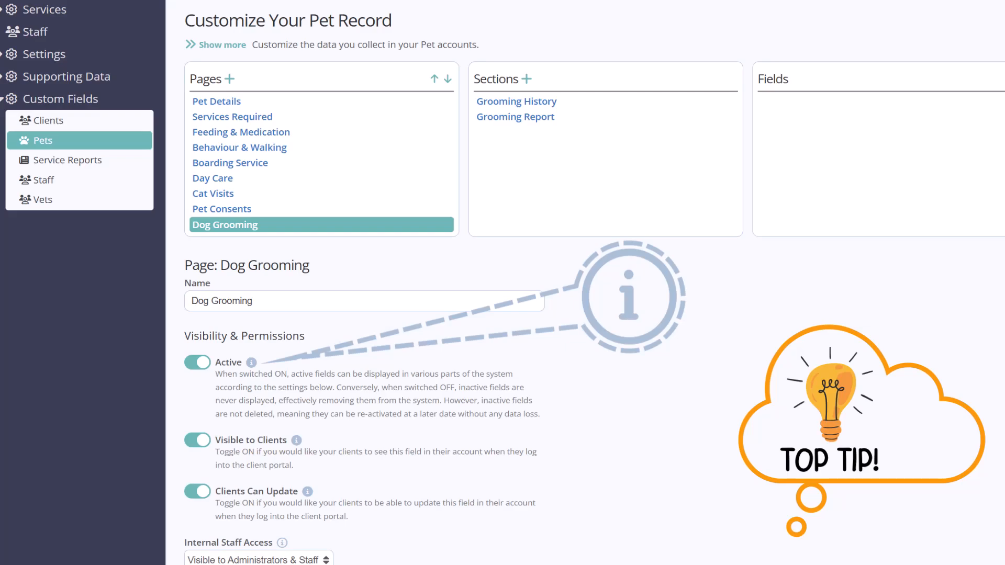
{"action": "left_click", "coordinate": [308, 492]}
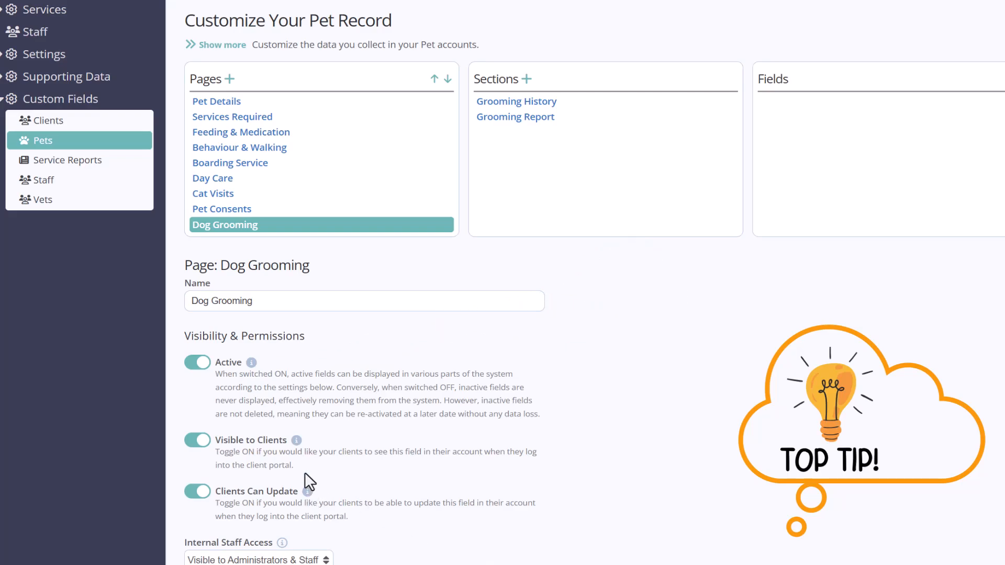
{"action": "left_click", "coordinate": [296, 440]}
{"action": "left_click", "coordinate": [252, 361]}
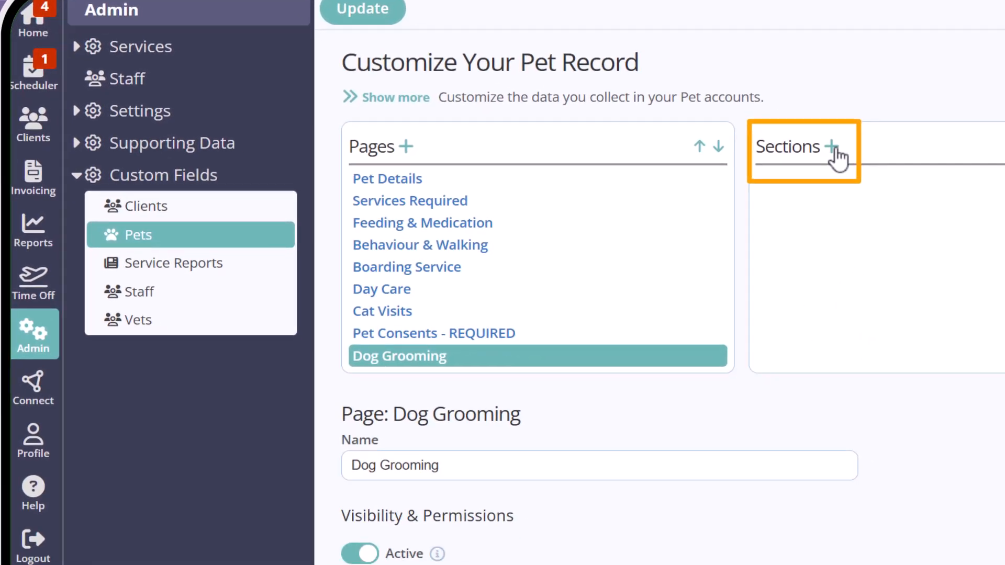
- Create a Grooming History section on the Dog Grooming page and allow clients to view and update it
{"action": "left_click", "coordinate": [899, 174]}
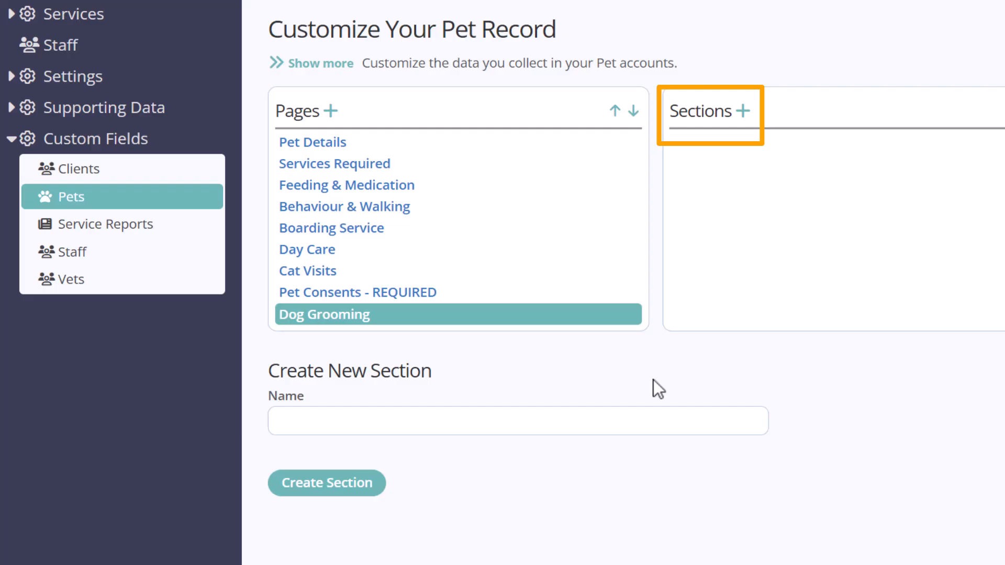
{"action": "left_click", "coordinate": [619, 424]}
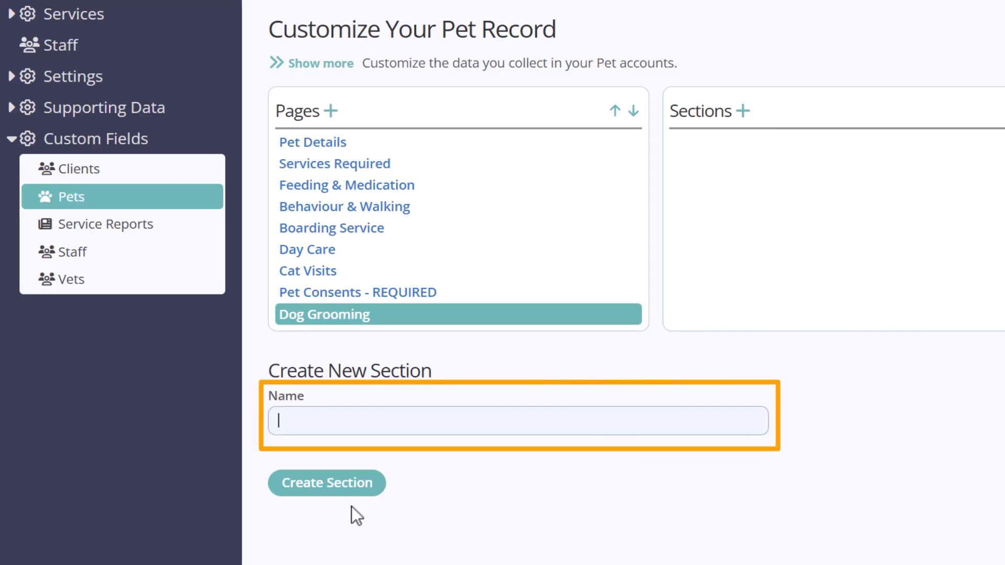
{"action": "type", "text": "Grooming Histor"}
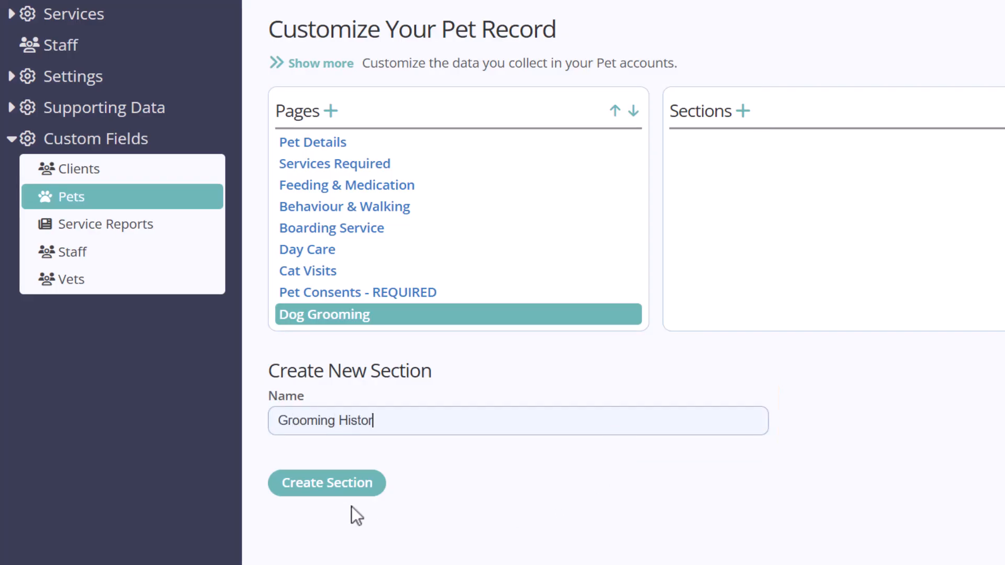
{"action": "type", "text": "y"}
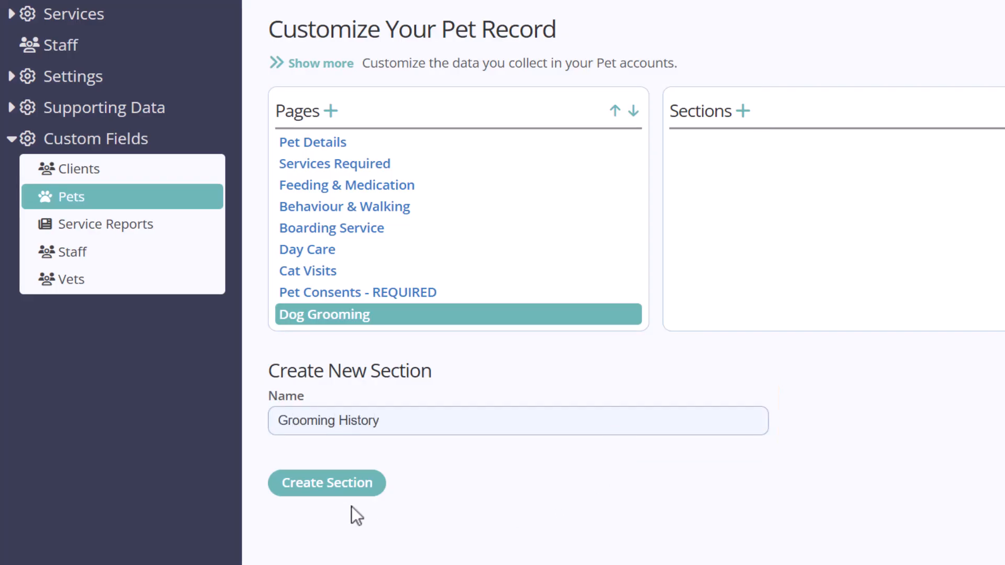
{"action": "left_click", "coordinate": [332, 484]}
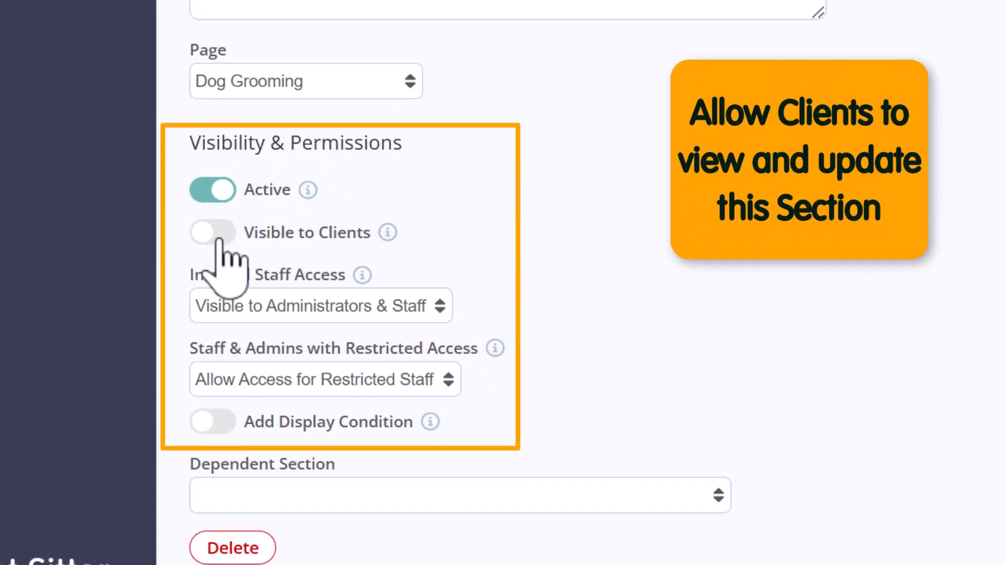
{"action": "left_click", "coordinate": [215, 234]}
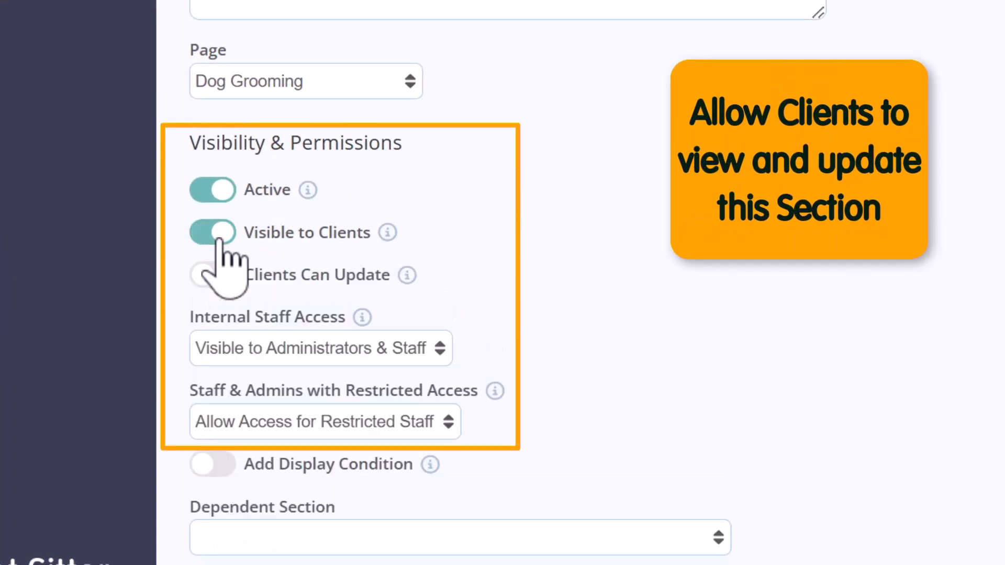
{"action": "left_click", "coordinate": [219, 277]}
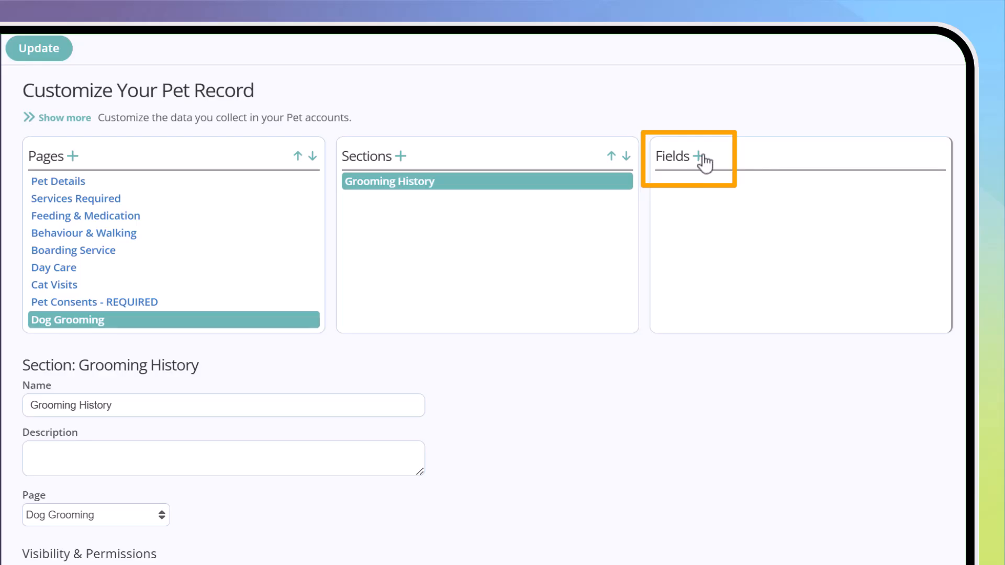
- Create a Choice field named "Has your dog been groomed before?" in the Grooming History section
{"action": "left_click", "coordinate": [702, 157]}
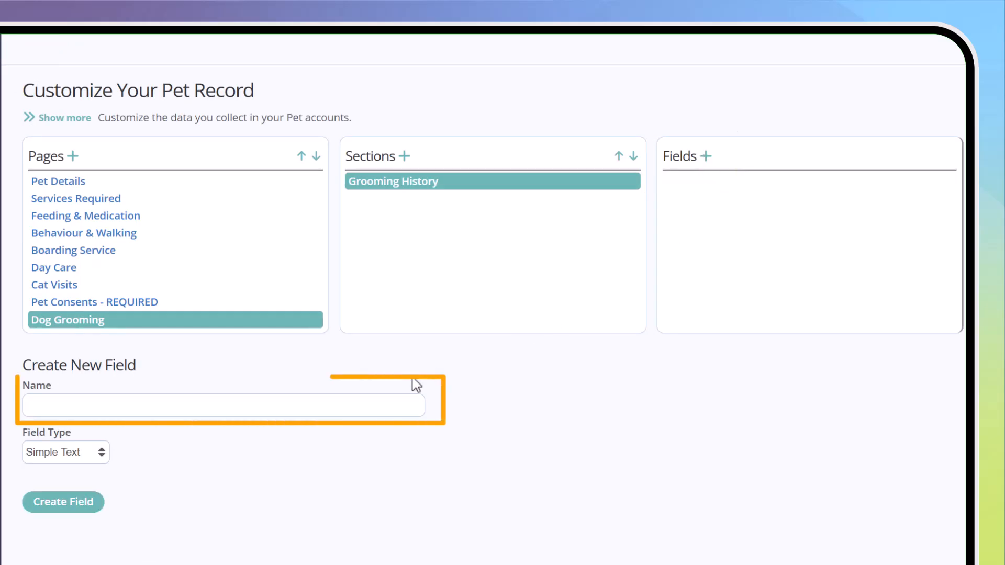
{"action": "left_click", "coordinate": [223, 408]}
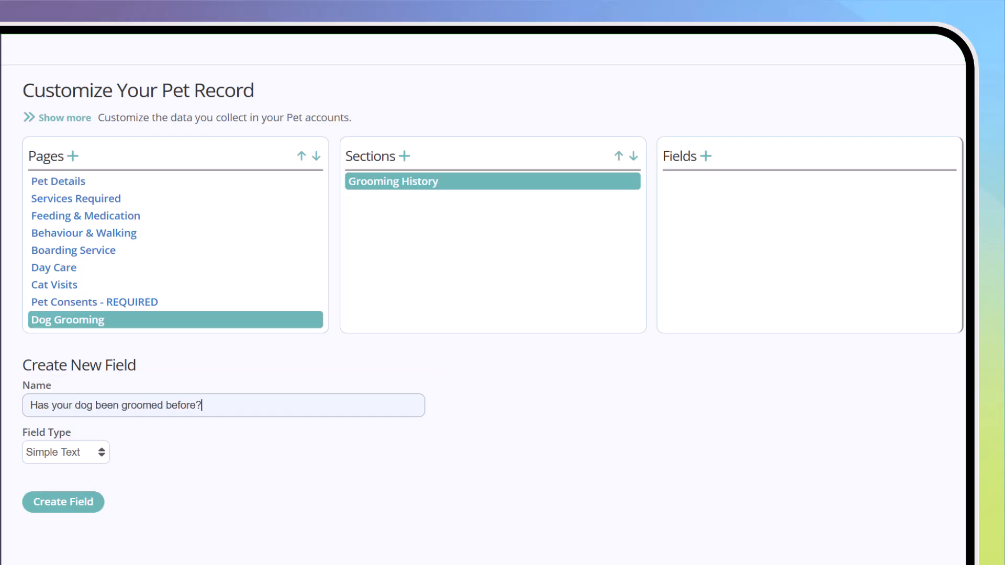
{"action": "left_click", "coordinate": [92, 452]}
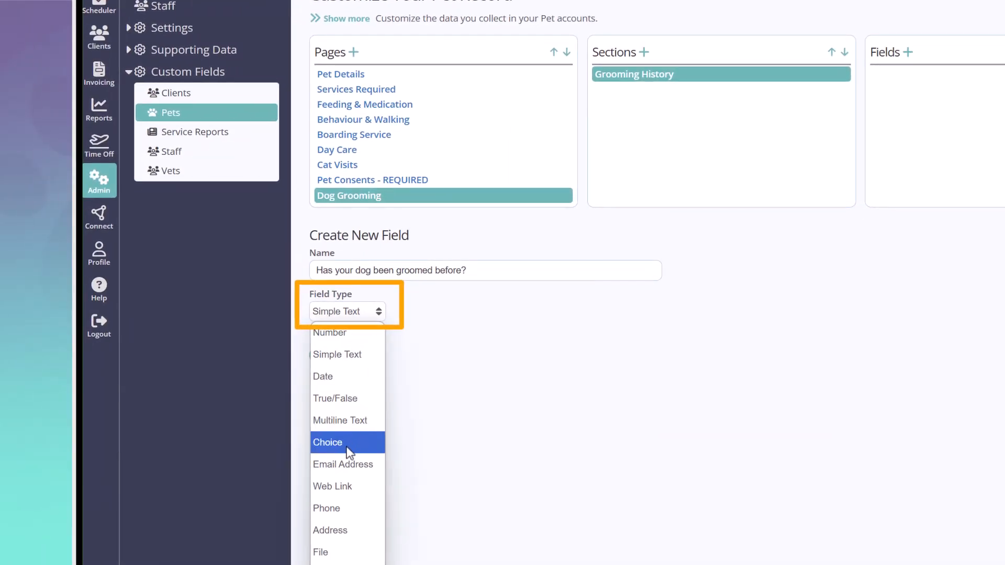
{"action": "left_click", "coordinate": [349, 444]}
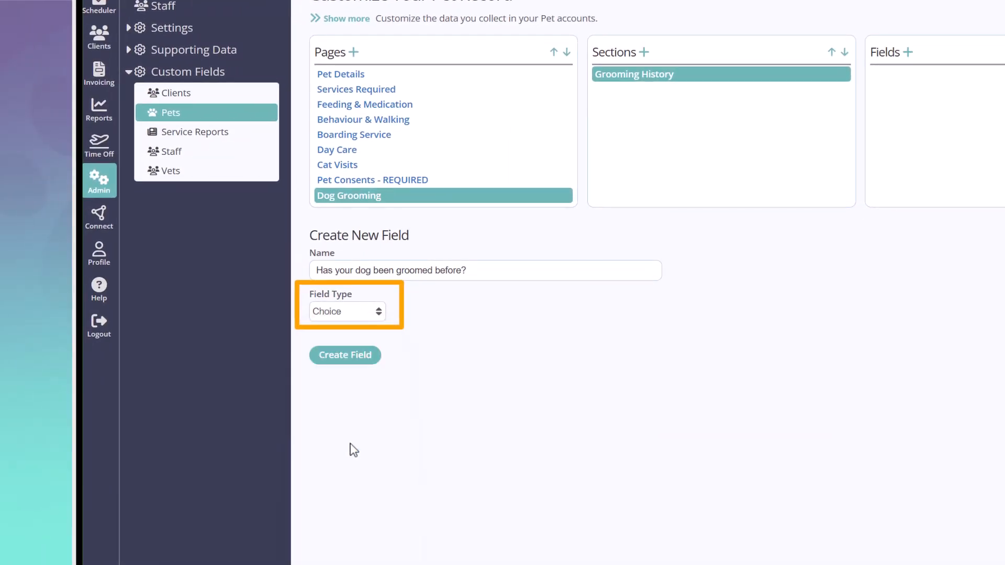
{"action": "left_click", "coordinate": [357, 363]}
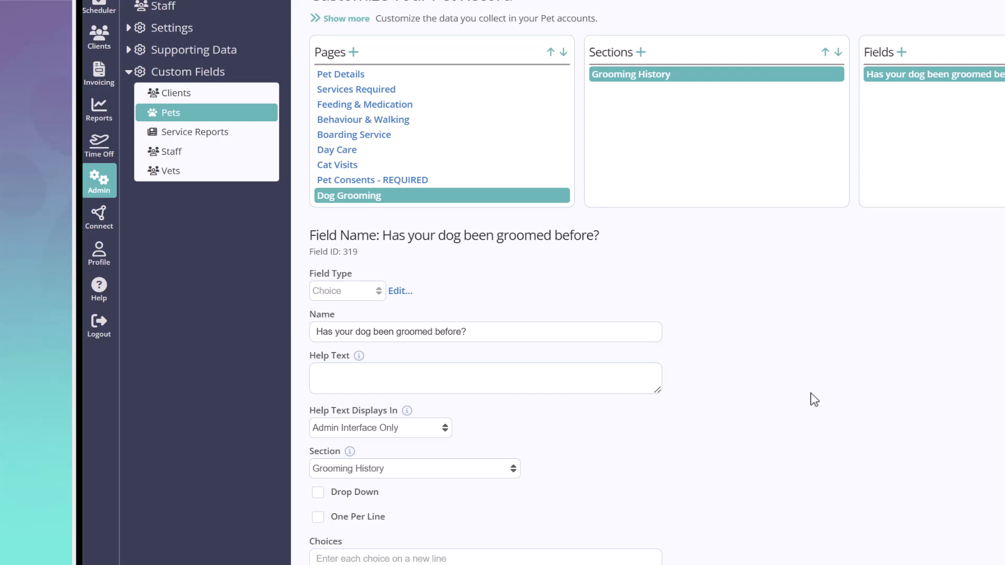
- Enter "Please choose...", "Yes" and "No" on separate lines as the choices for the grooming question
{"action": "scroll", "coordinate": [814, 399], "scroll_direction": "down", "scroll_amount": 2}
{"action": "scroll", "coordinate": [814, 400], "scroll_direction": "down", "scroll_amount": 2}
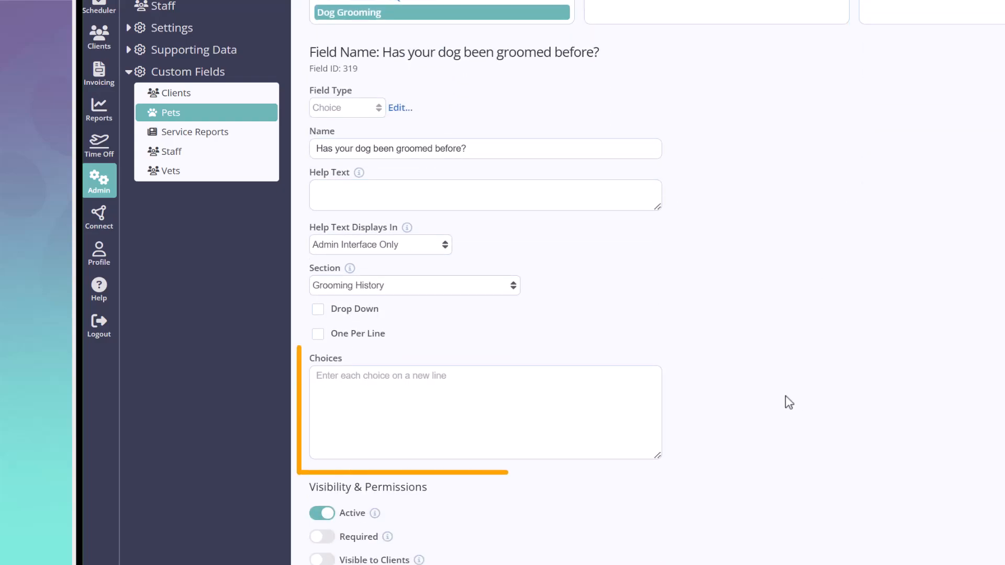
{"action": "left_click", "coordinate": [528, 398]}
{"action": "type", "text": "Ple"}
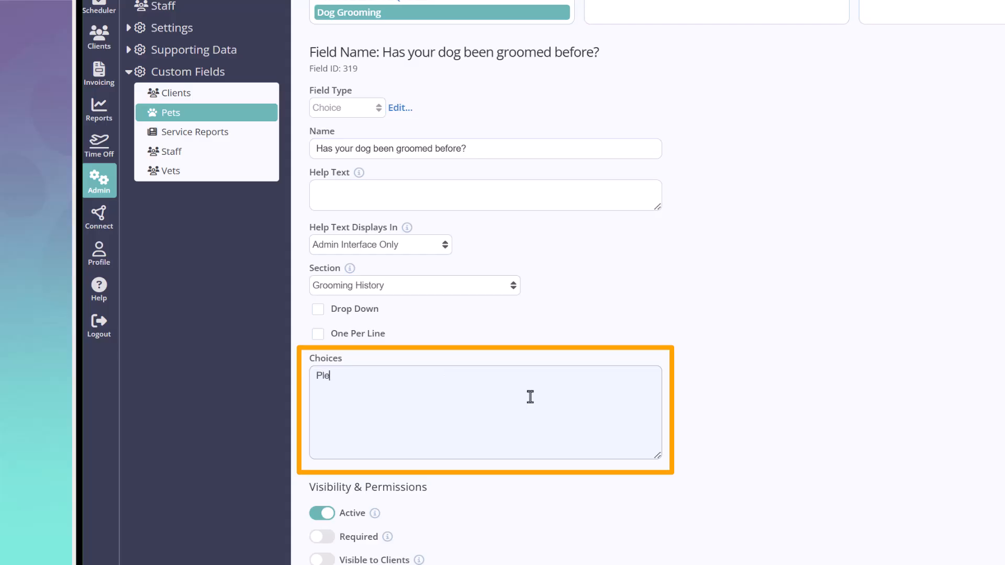
{"action": "type", "text": "ase choose..."}
{"action": "key", "text": "Return"}
{"action": "type", "text": "Yes"}
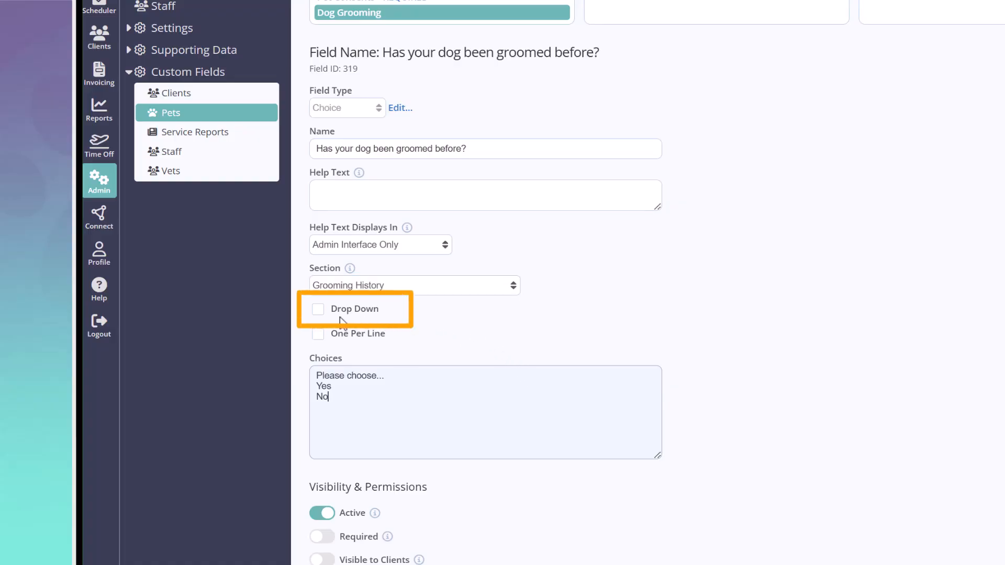
- Present the grooming question's choices as a drop-down, make the field visible to clients and save it
{"action": "left_click", "coordinate": [320, 313]}
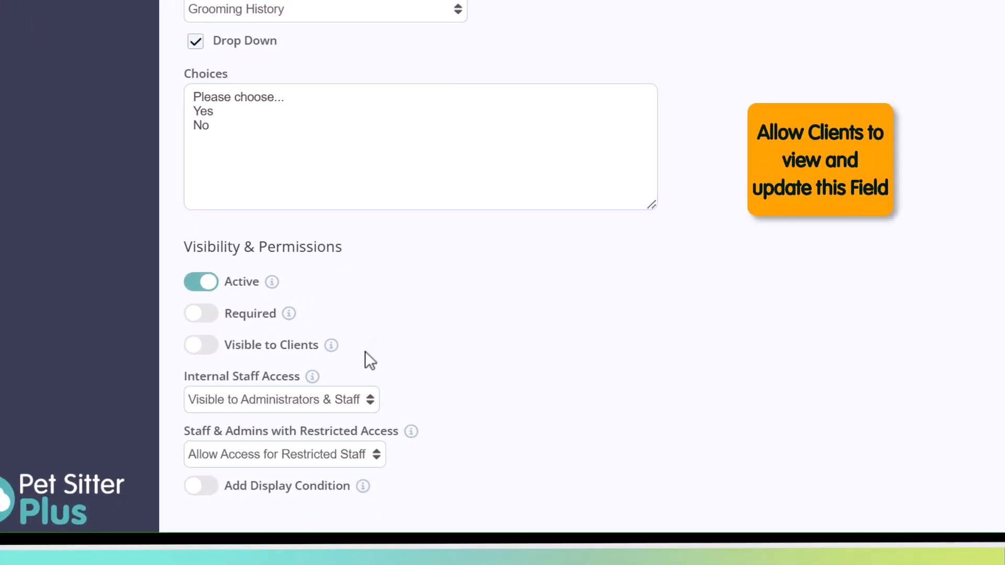
{"action": "left_click", "coordinate": [213, 351]}
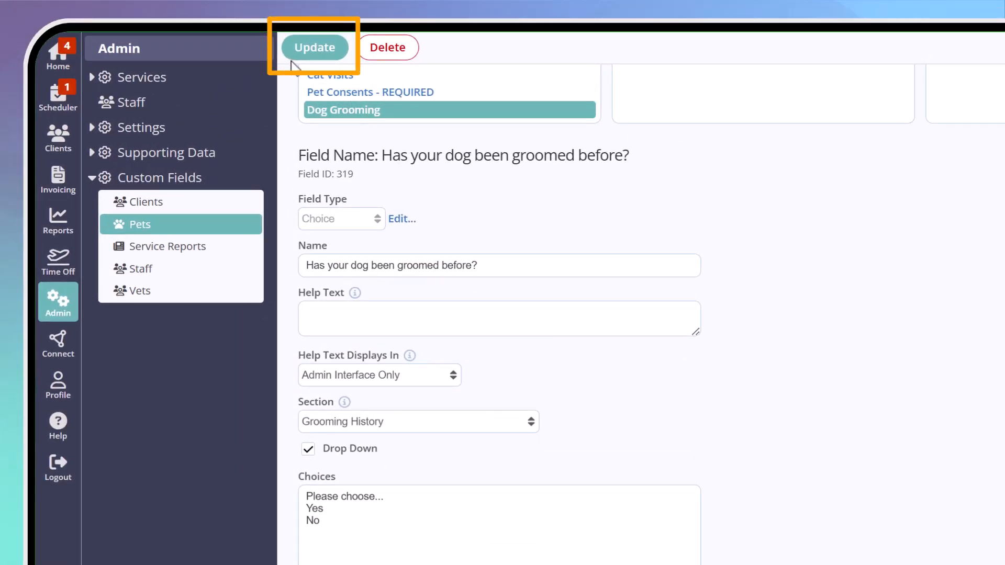
{"action": "left_click", "coordinate": [292, 60]}
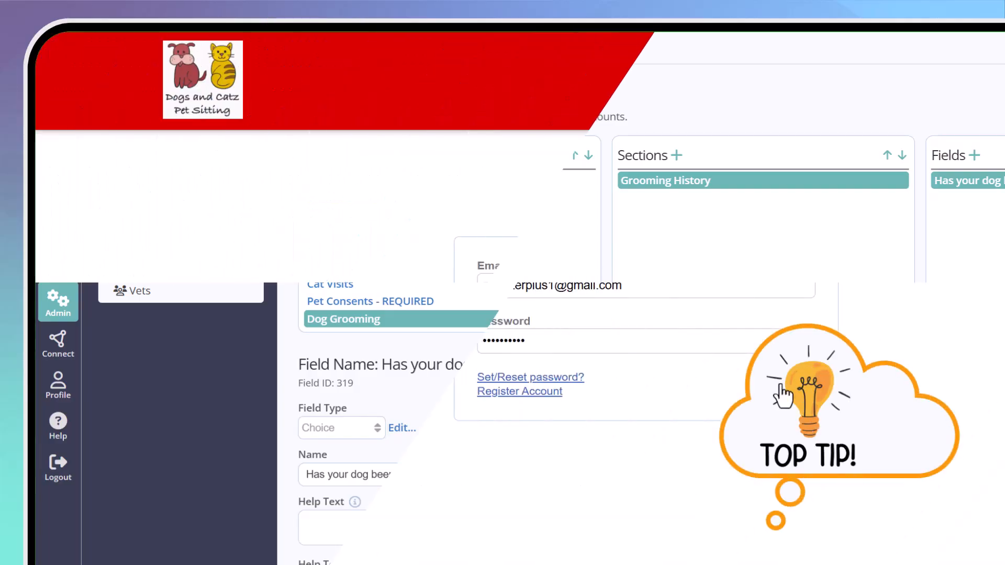
- Log in to the client portal and view the Dog Grooming page in the pet Saffy's information
{"action": "left_click", "coordinate": [785, 398]}
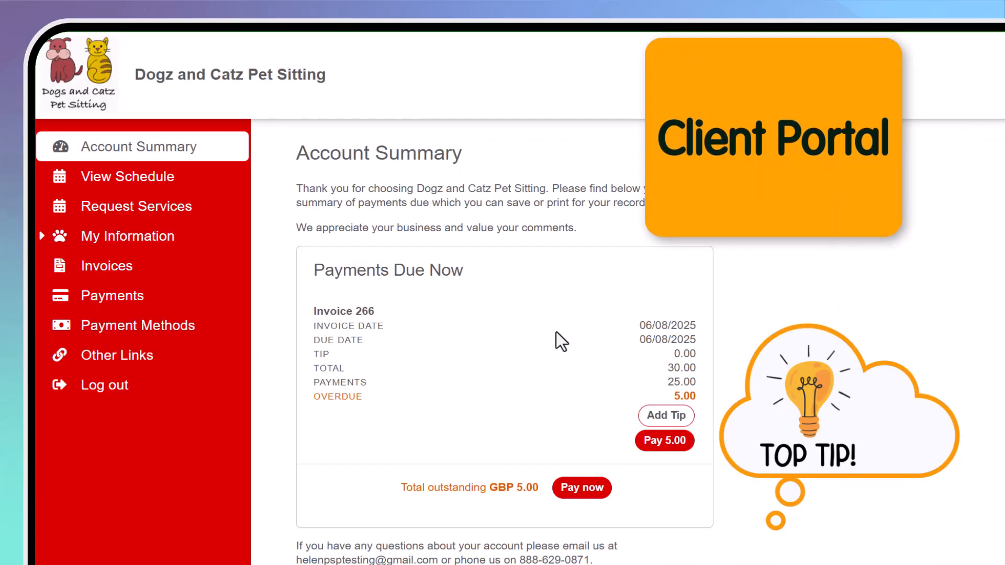
{"action": "left_click", "coordinate": [167, 237]}
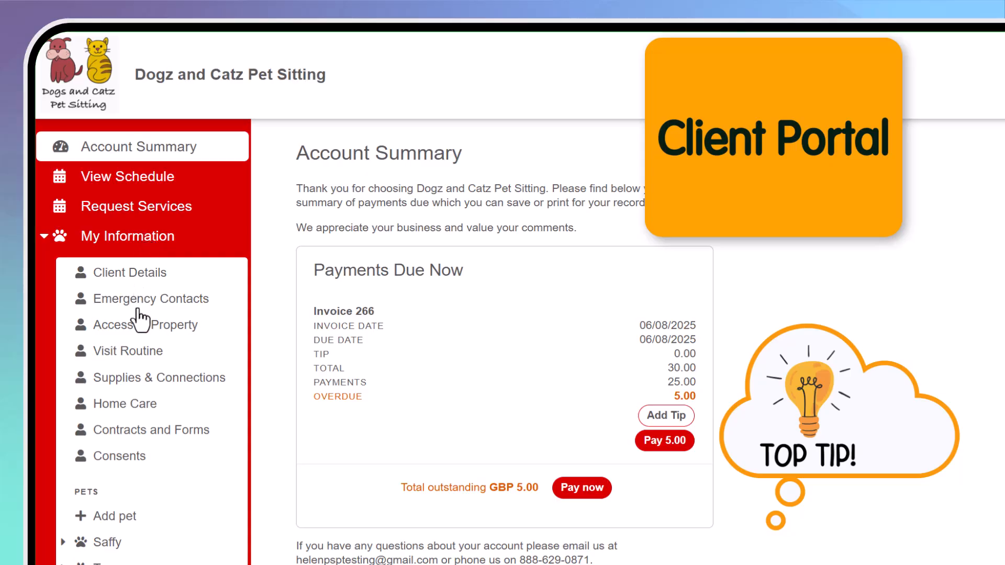
{"action": "left_click", "coordinate": [148, 276]}
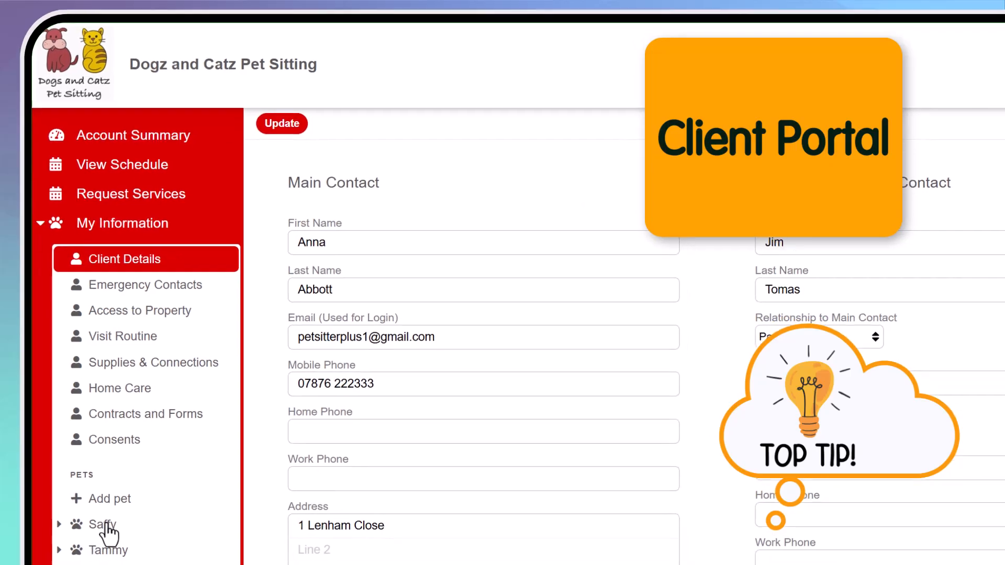
{"action": "left_click", "coordinate": [104, 525]}
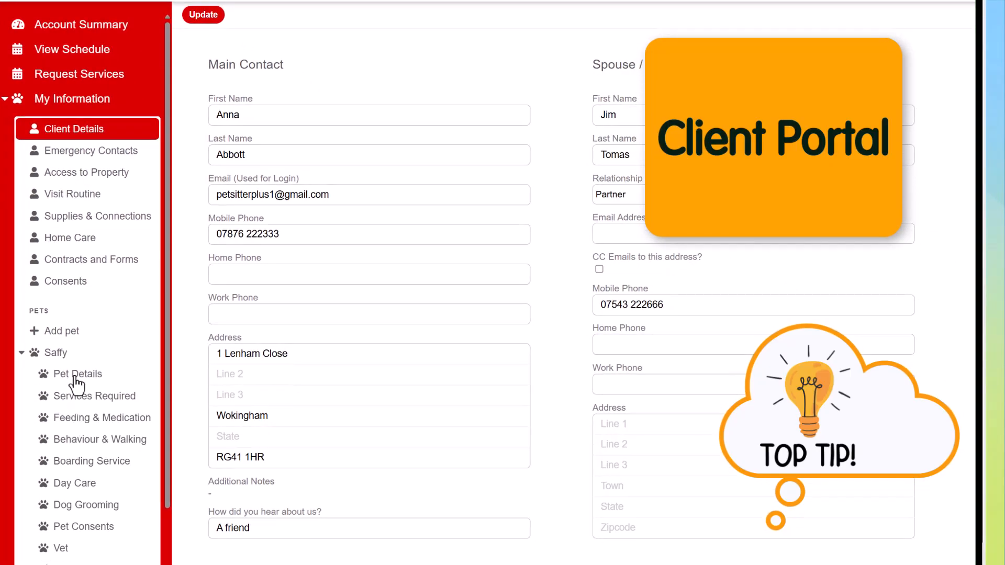
{"action": "left_click", "coordinate": [77, 377]}
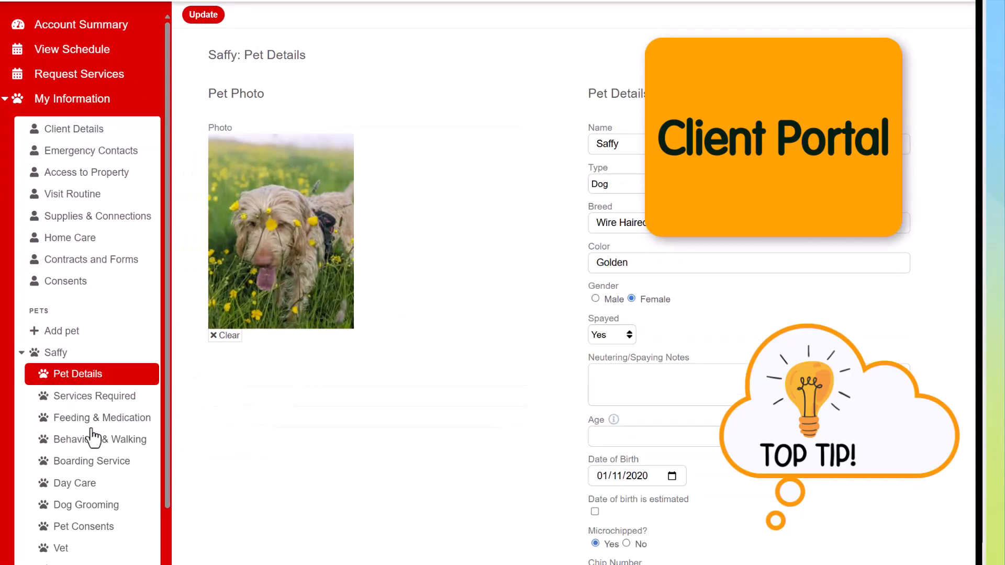
{"action": "left_click", "coordinate": [100, 505]}
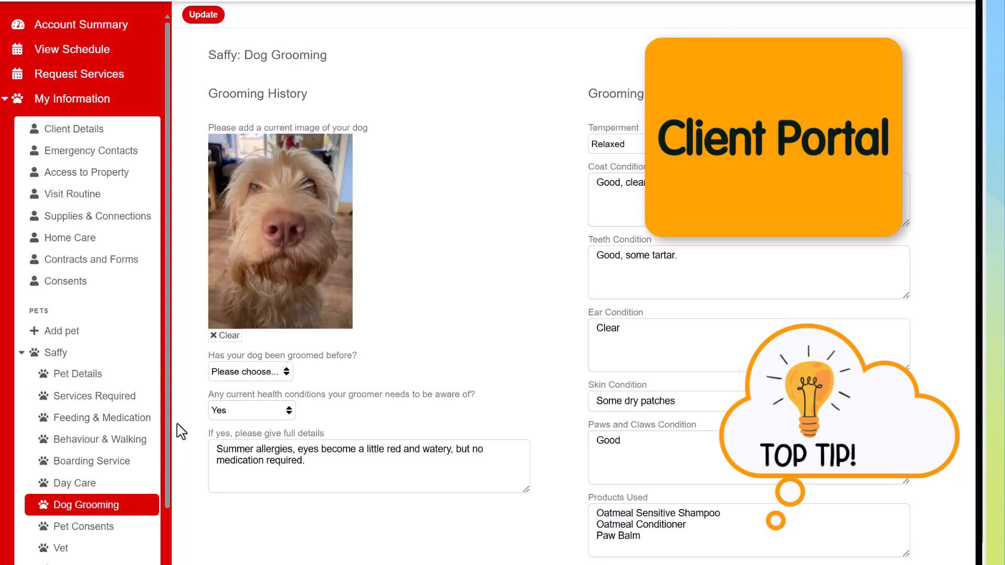
- Start a service request in the client portal for August 25, 26 and 27, 2025, and open the service choices
{"action": "left_click", "coordinate": [113, 77]}
{"action": "left_click", "coordinate": [244, 232]}
{"action": "left_click", "coordinate": [266, 232]}
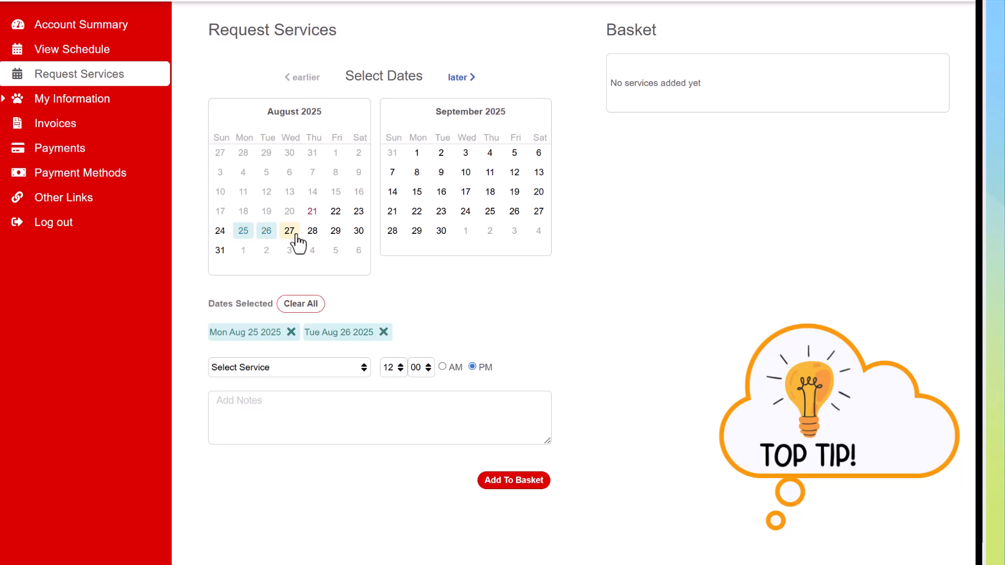
{"action": "left_click", "coordinate": [290, 231]}
{"action": "left_click", "coordinate": [325, 370]}
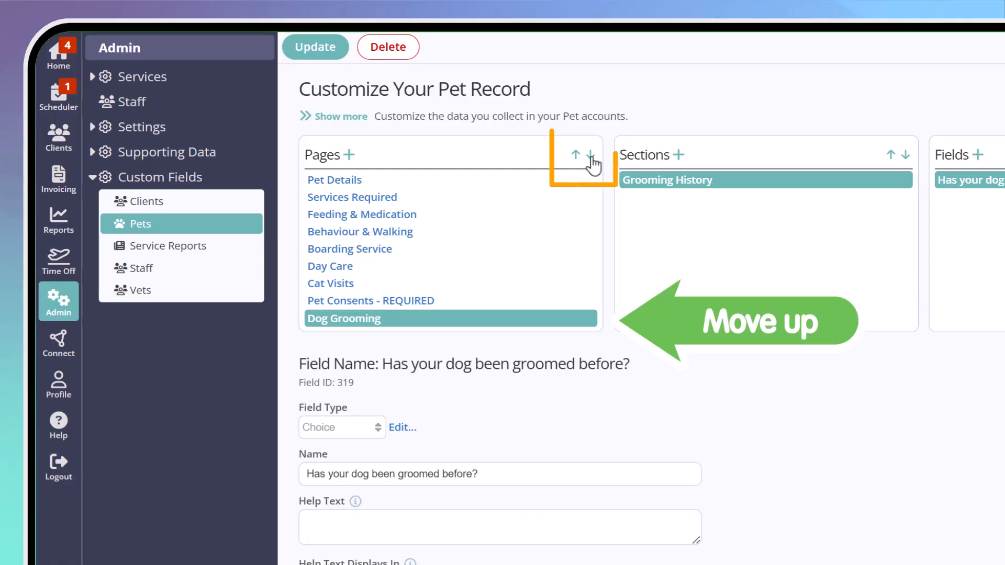
- Move the Dog Grooming page up two places in the pet record's page order, above Cat Visits
{"action": "left_click", "coordinate": [576, 155]}
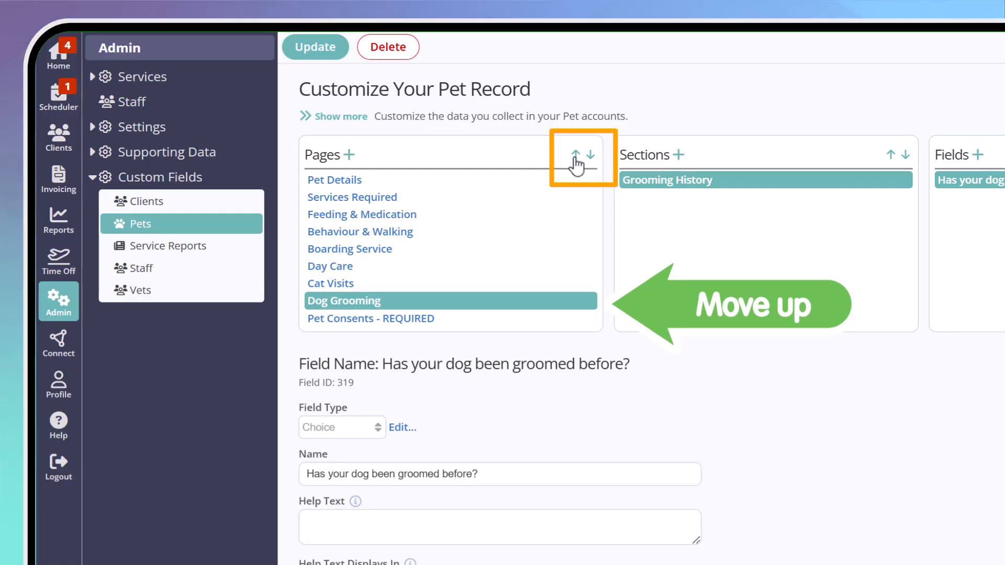
{"action": "left_click", "coordinate": [576, 155]}
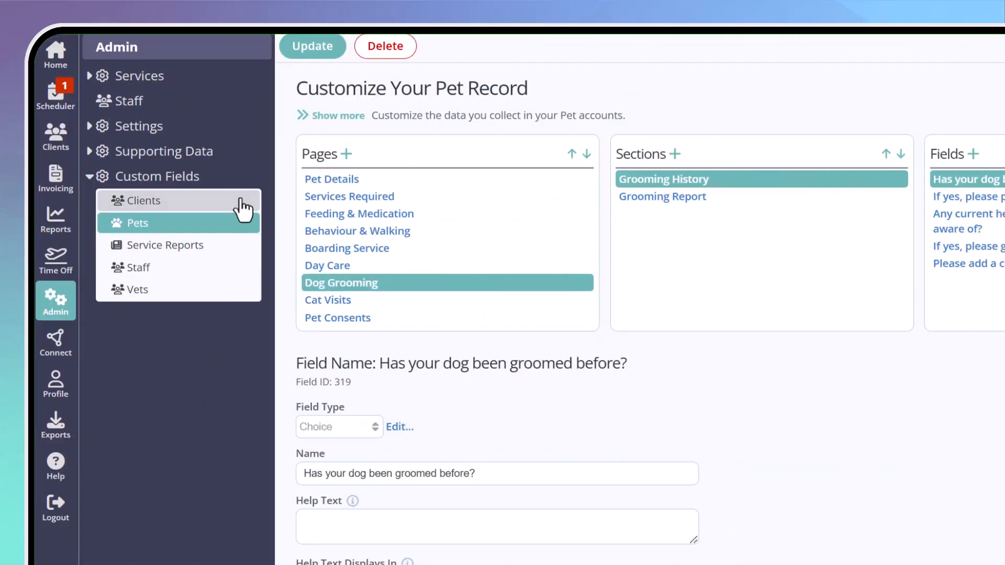
- Open the client record's custom fields and view the Parking information / instructions field in the Access to Property page's Parking section
{"action": "left_click", "coordinate": [212, 202]}
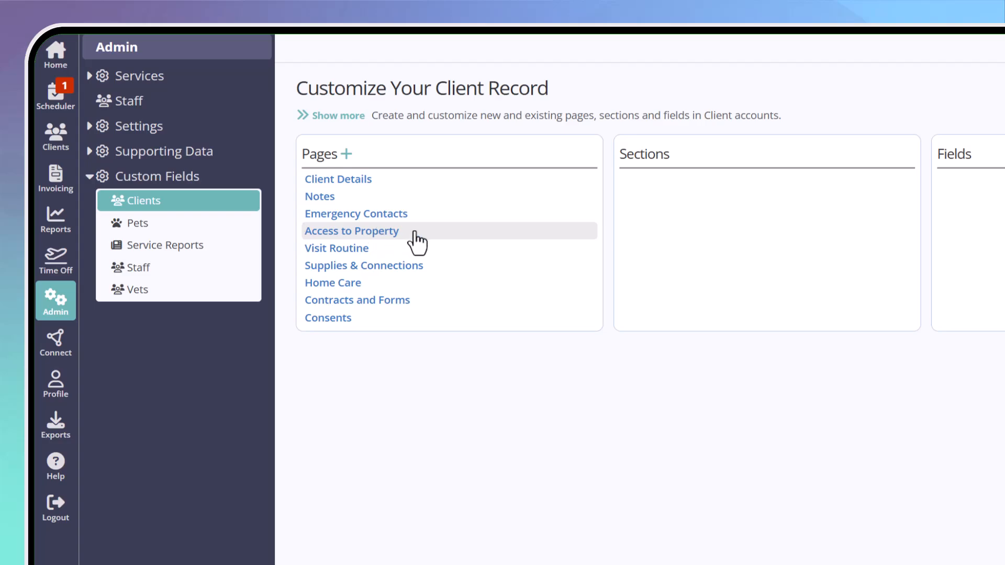
{"action": "left_click", "coordinate": [441, 241]}
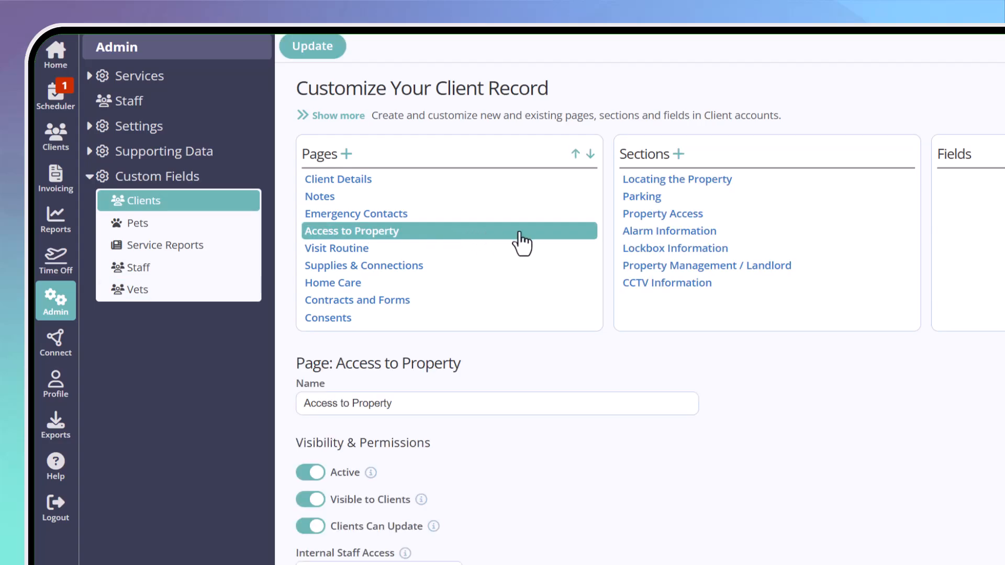
{"action": "left_click", "coordinate": [675, 199]}
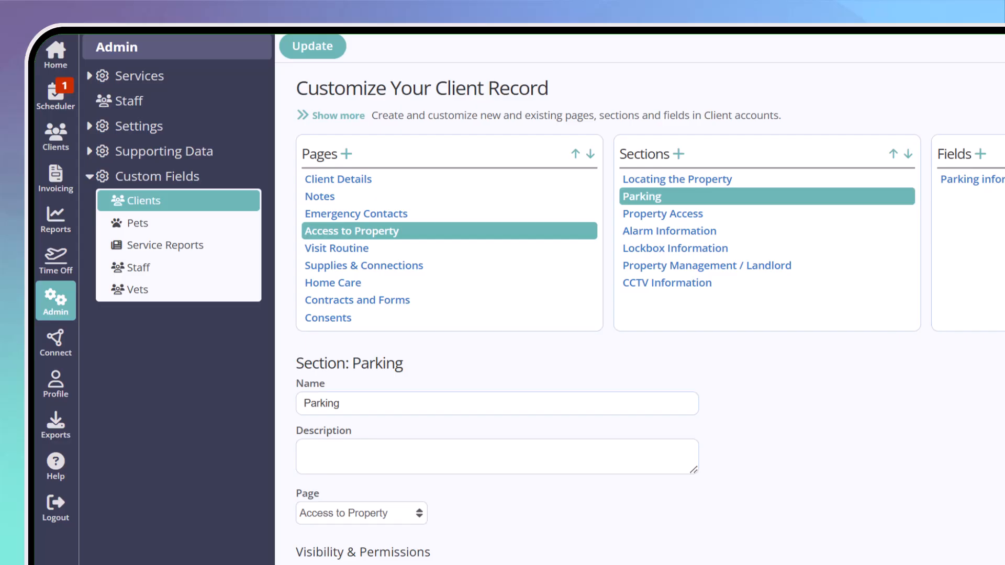
{"action": "left_click", "coordinate": [977, 180]}
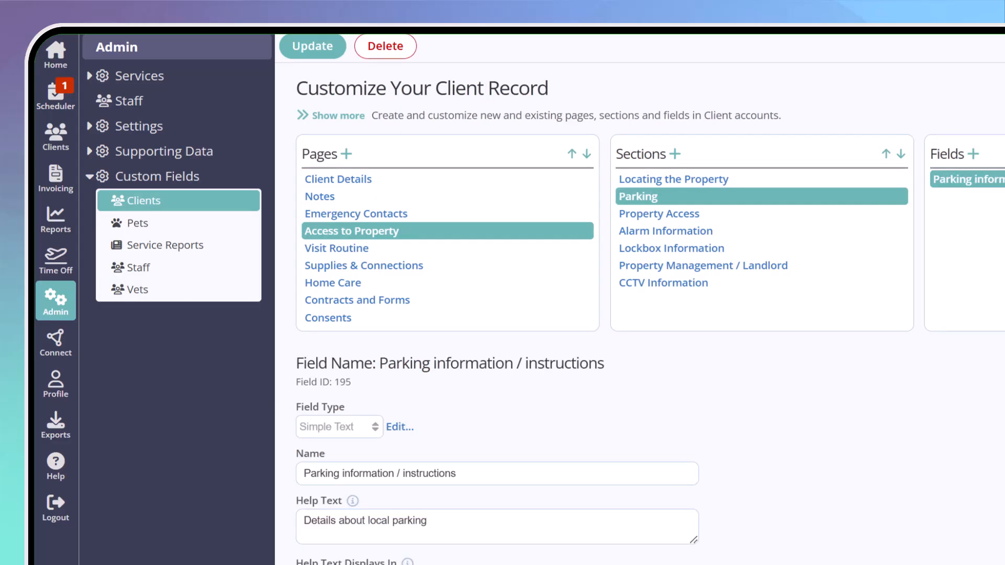
- Rename the Supplies section on the Supplies & Connections page as Household Supplies and save it
{"action": "left_click", "coordinate": [434, 265]}
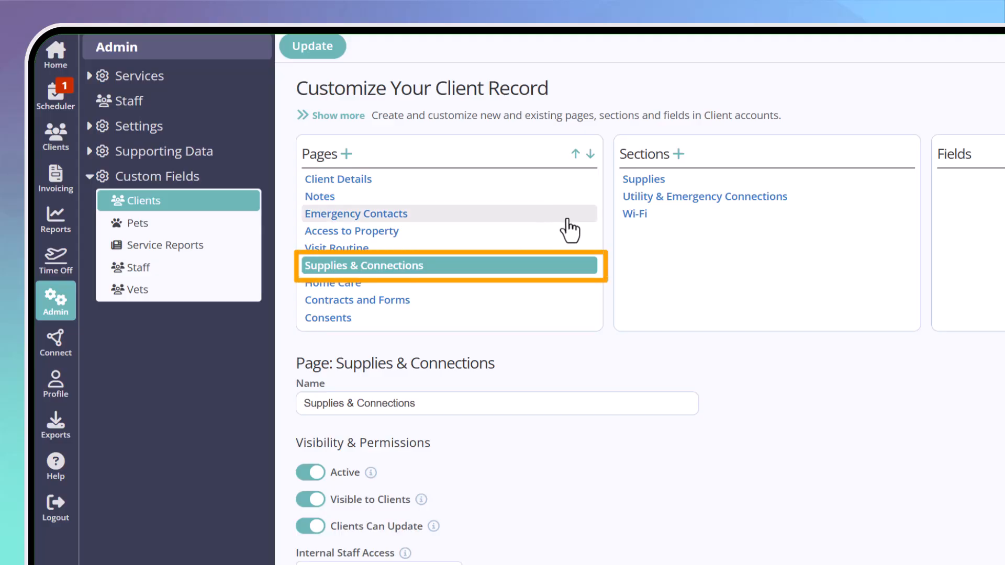
{"action": "left_click", "coordinate": [652, 180]}
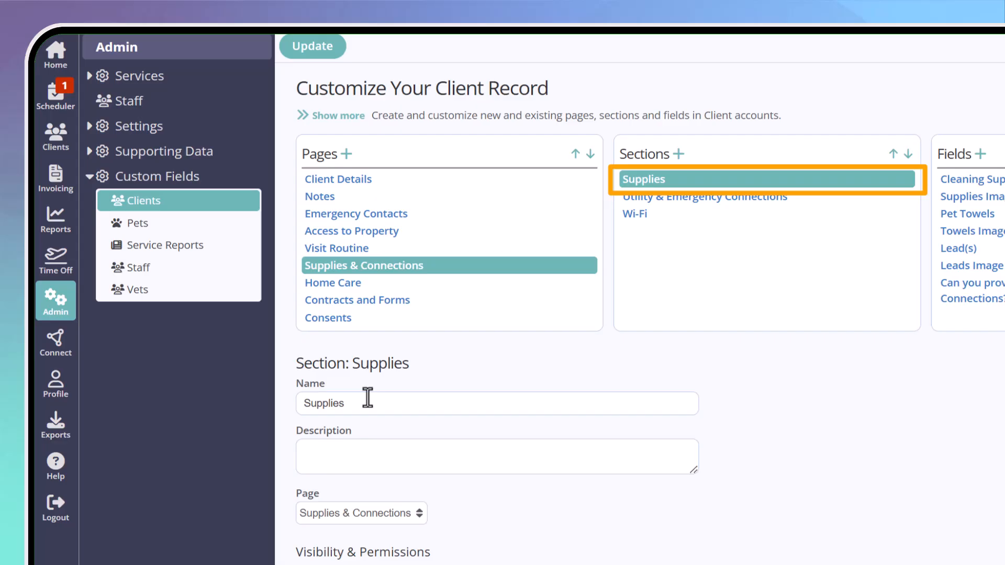
{"action": "left_click", "coordinate": [297, 404]}
{"action": "type", "text": "Household"}
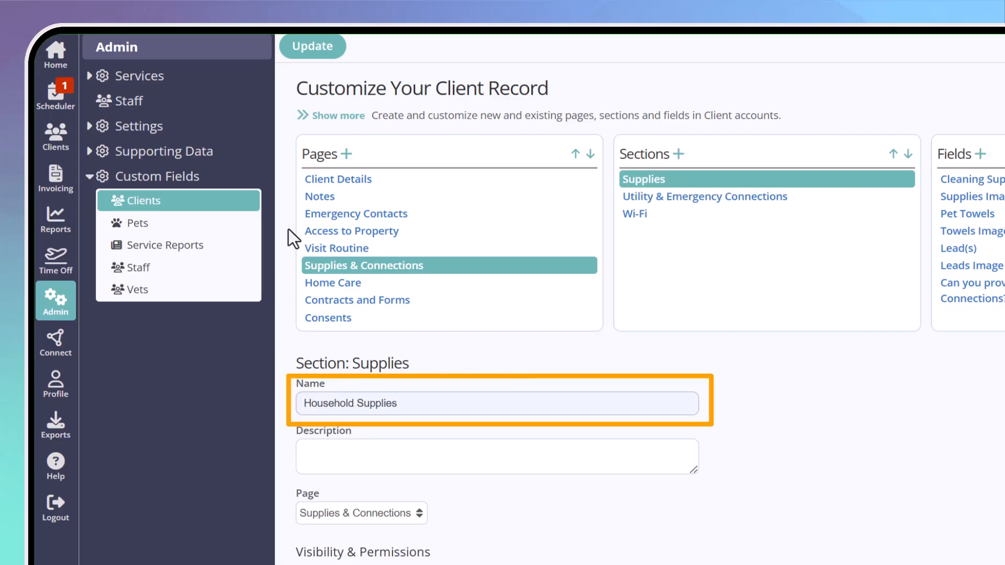
{"action": "left_click", "coordinate": [324, 55]}
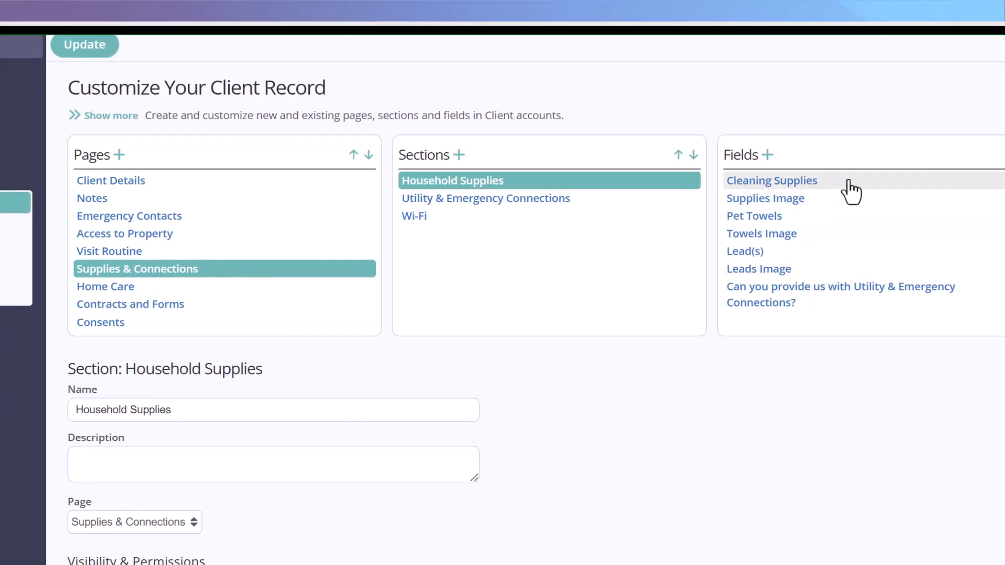
- Change the Cleaning Supplies field's type to Multiline Text and save the change
{"action": "left_click", "coordinate": [849, 182]}
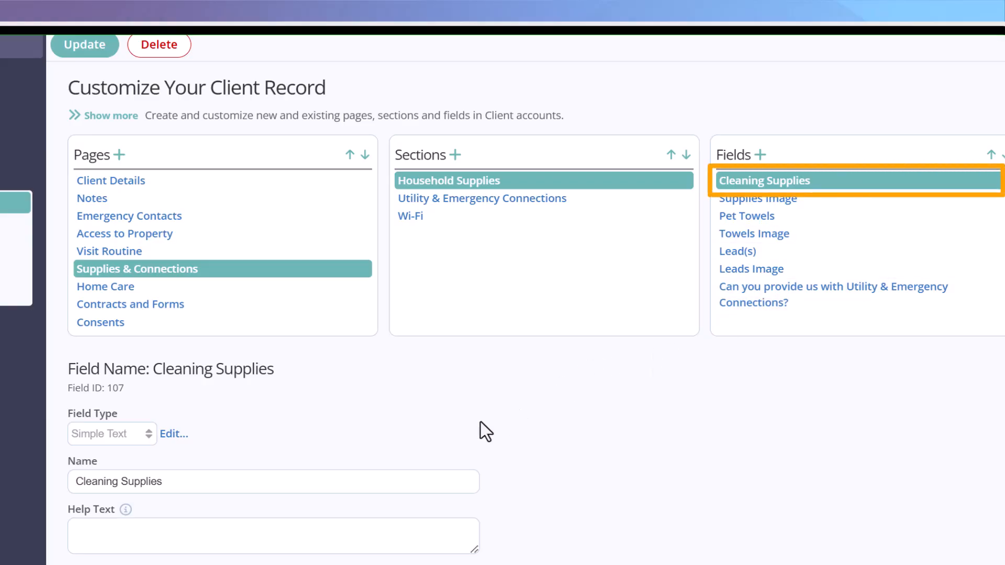
{"action": "left_click", "coordinate": [171, 434]}
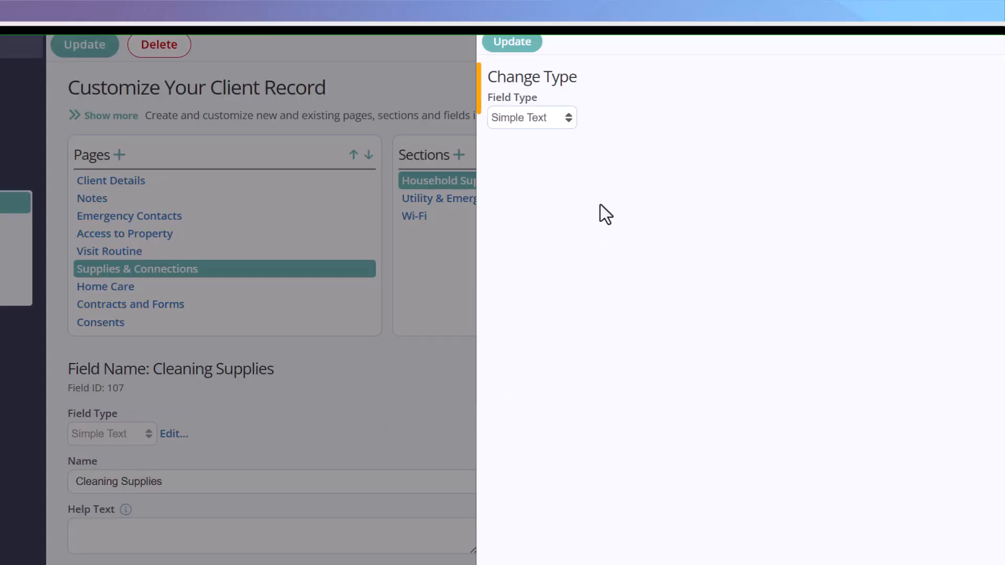
{"action": "left_click", "coordinate": [574, 116]}
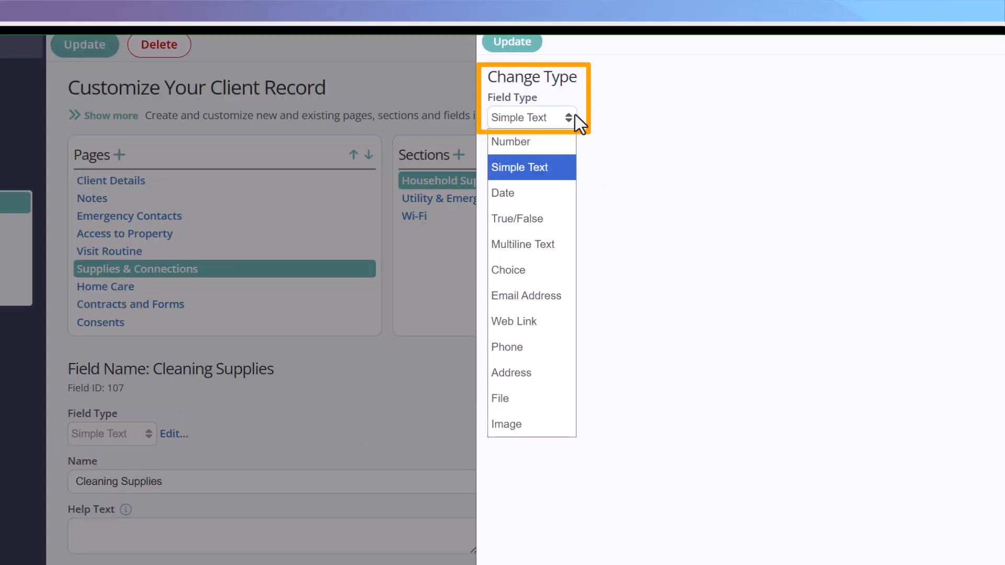
{"action": "left_click", "coordinate": [548, 244]}
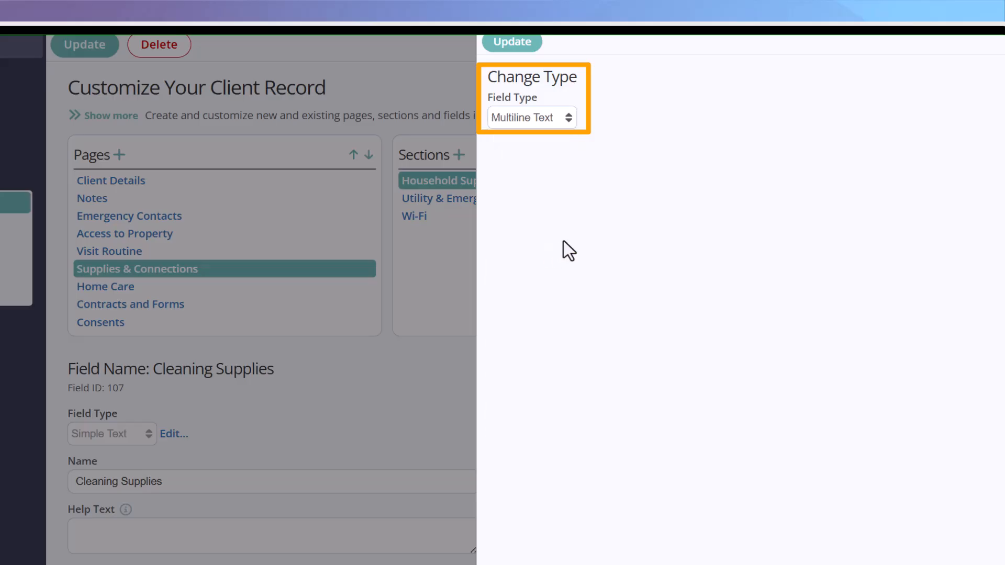
{"action": "left_click", "coordinate": [515, 44]}
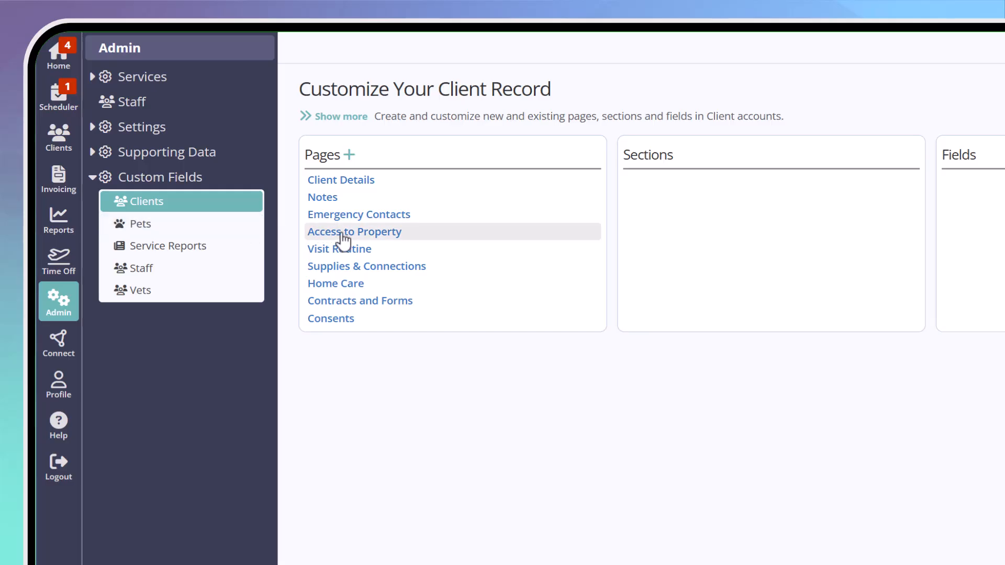
- View the Property Access section on the client record's Access to Property page
{"action": "left_click", "coordinate": [342, 234]}
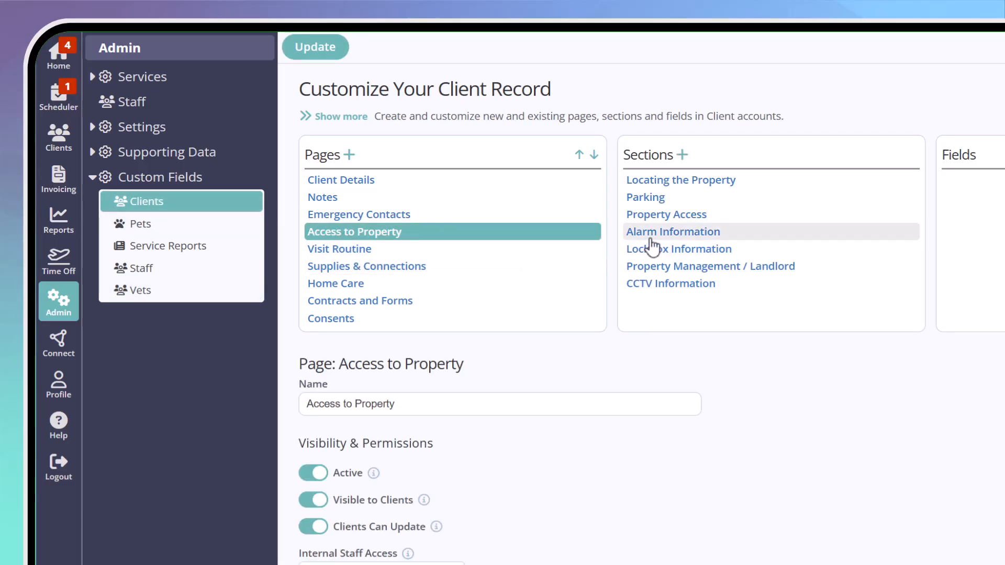
{"action": "left_click", "coordinate": [691, 221]}
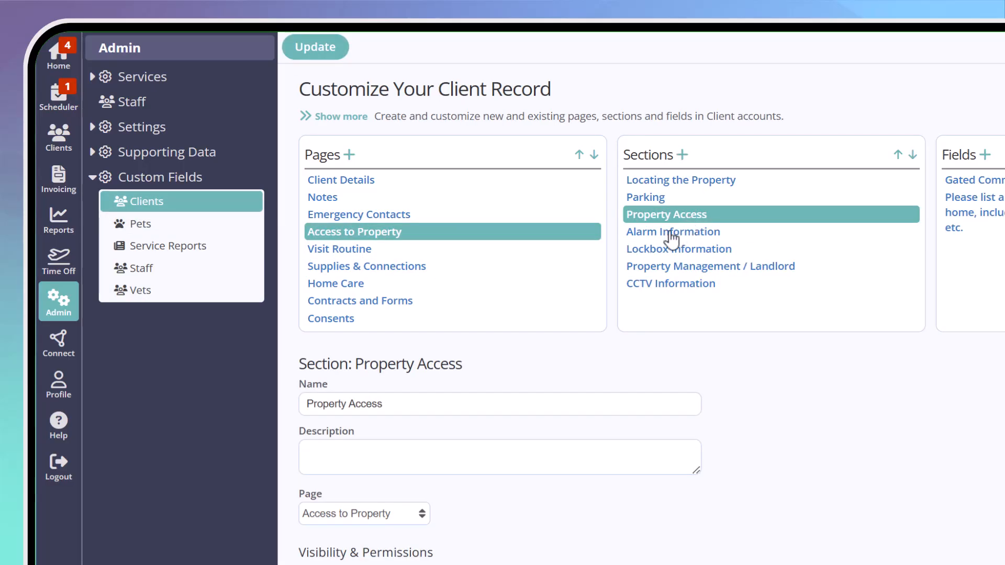
{"action": "left_click", "coordinate": [187, 201]}
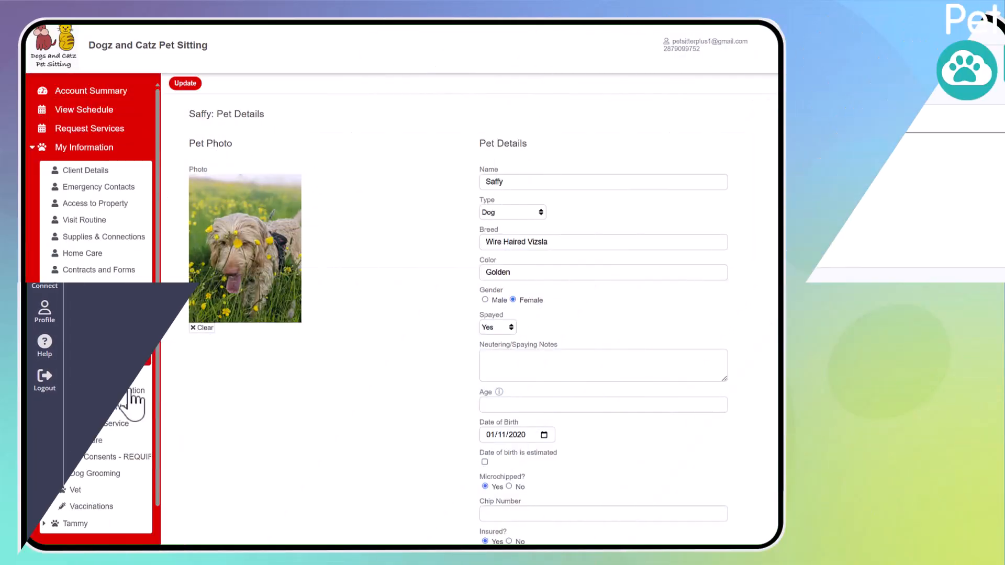
- On Saffy's Dog Grooming page in the client portal, answer Yes to current health conditions, describe the summer allergies with no medication required, and save
{"action": "left_click", "coordinate": [110, 474]}
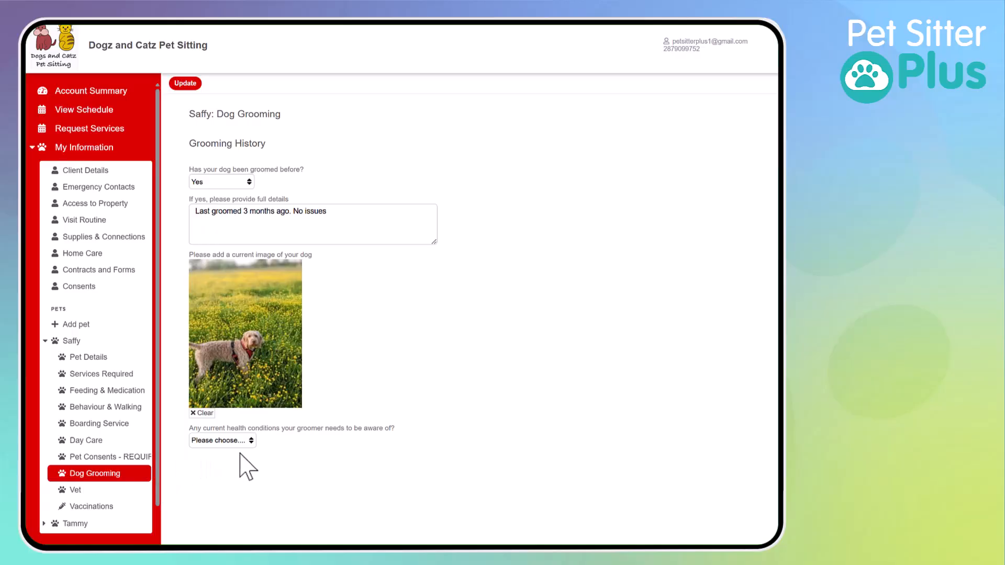
{"action": "left_click", "coordinate": [251, 442]}
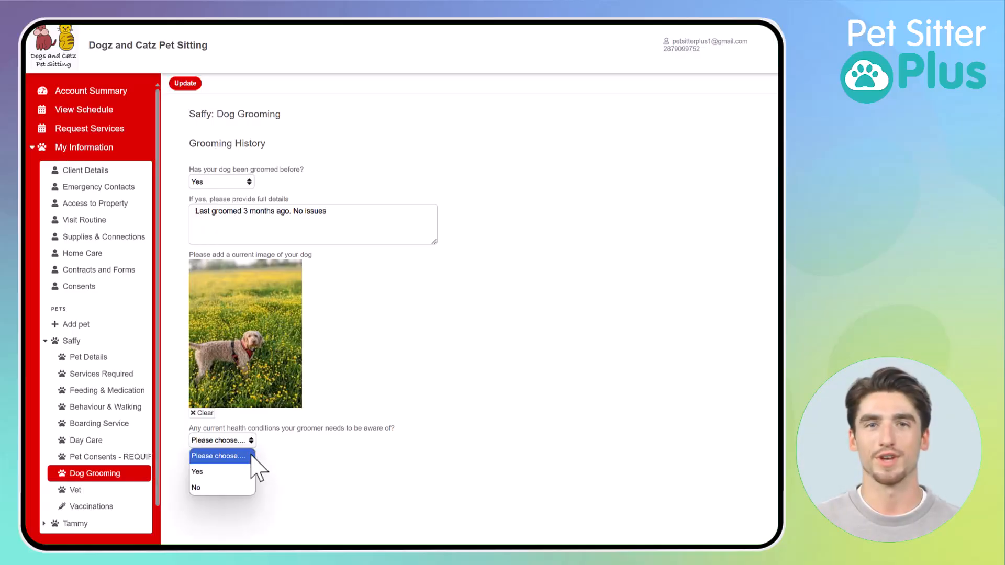
{"action": "left_click", "coordinate": [252, 471]}
{"action": "left_click", "coordinate": [239, 471]}
{"action": "type", "text": "Summer allergies, eyes become a little red and watery, but no medication required."}
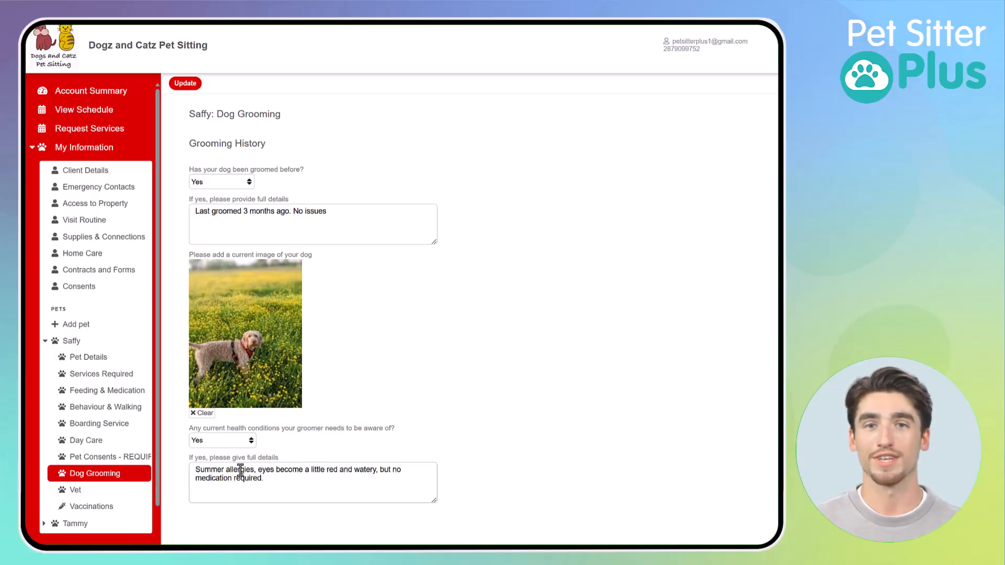
{"action": "left_click", "coordinate": [185, 83]}
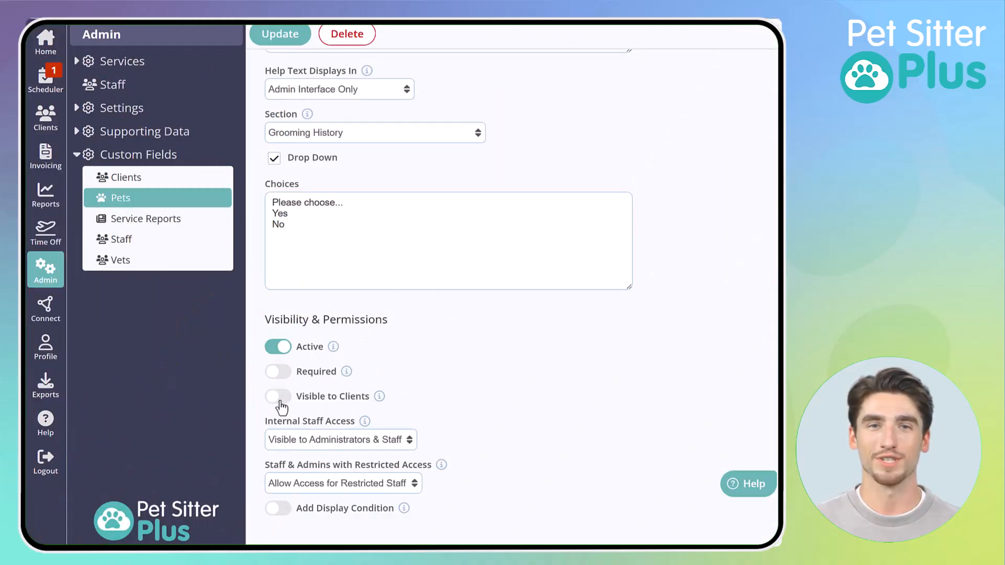
- Make the Grooming History drop-down field visible to and updatable by clients, displaying it only if "Has your dog been groomed before?" is Yes
{"action": "left_click", "coordinate": [278, 397]}
{"action": "scroll", "coordinate": [282, 403], "scroll_direction": "down", "scroll_amount": 1}
{"action": "left_click", "coordinate": [283, 403]}
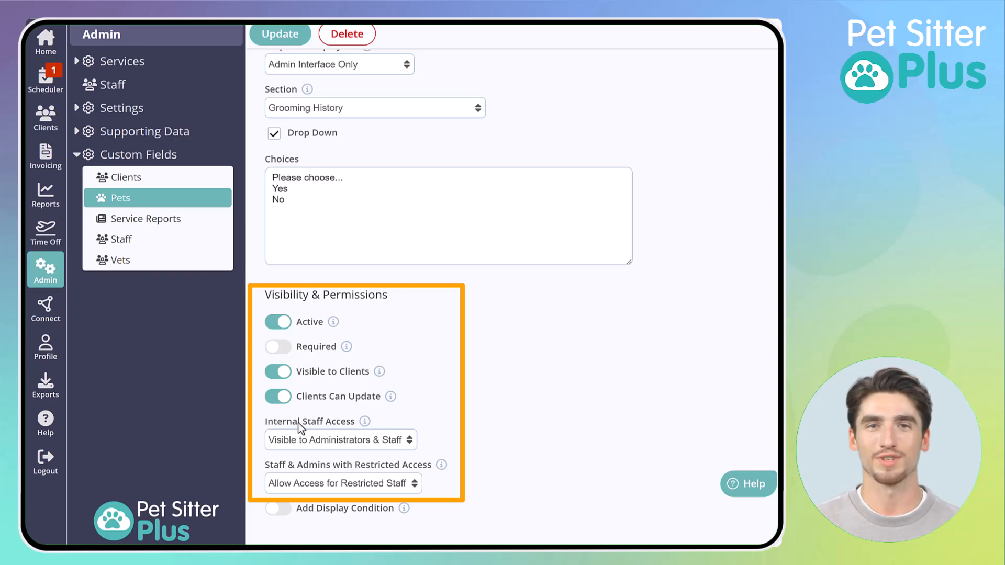
{"action": "left_click", "coordinate": [281, 511]}
{"action": "scroll", "coordinate": [309, 505], "scroll_direction": "down", "scroll_amount": 2}
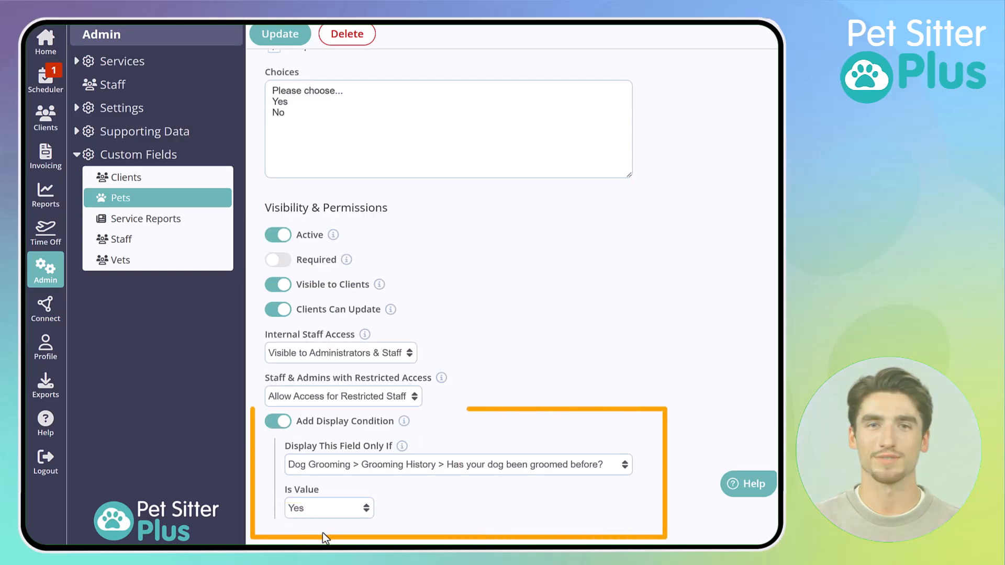